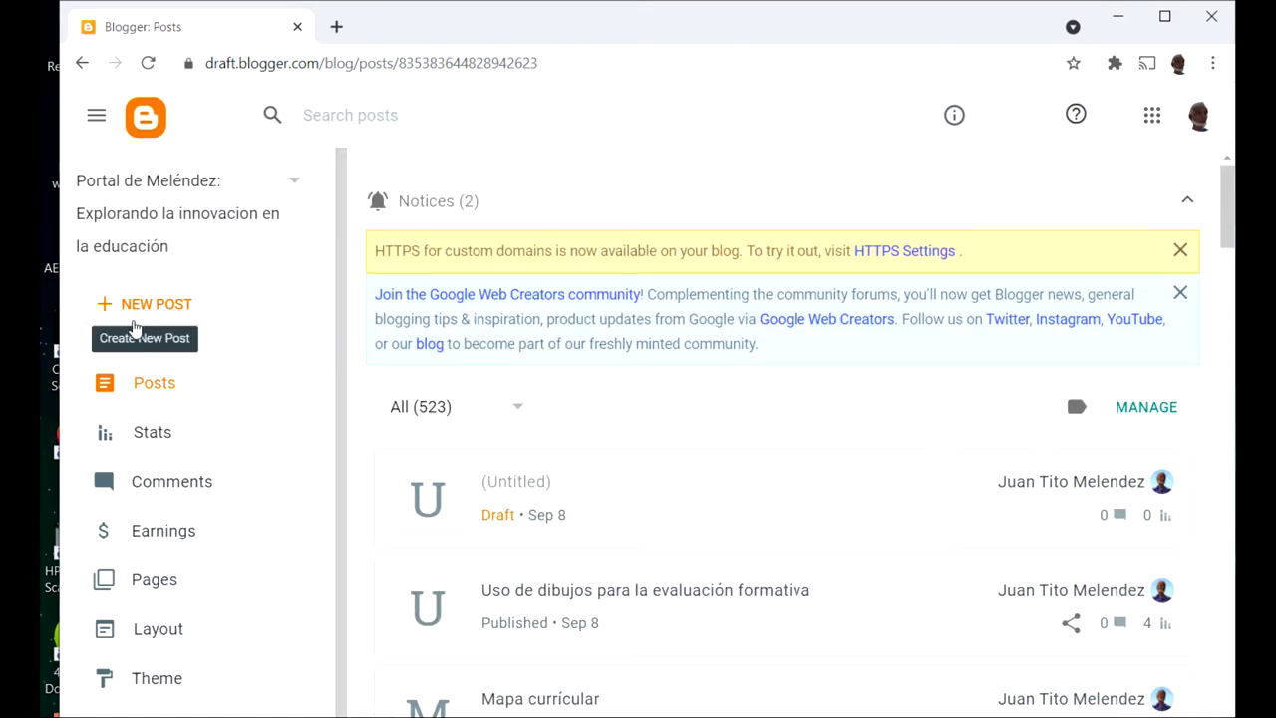
Create a new blog post titled "Hacia una mejor educación a distancia"
{"action": "left_click", "coordinate": [154, 309]}
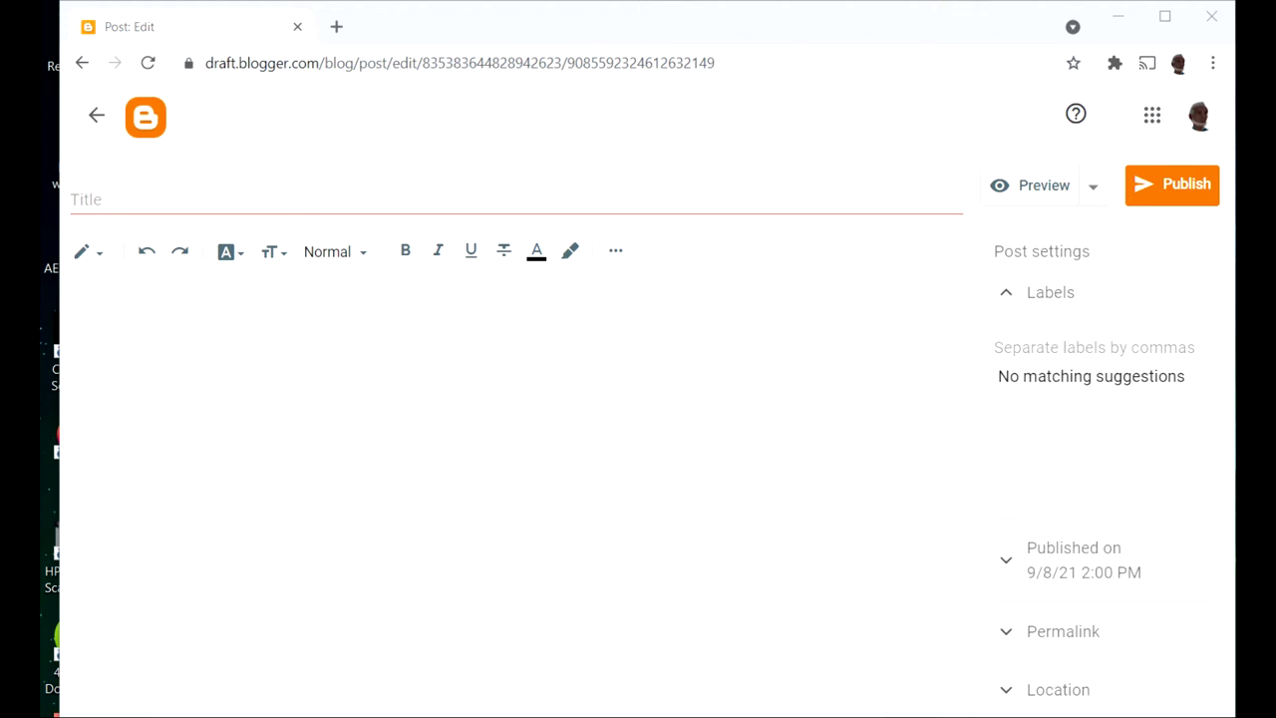
{"action": "left_click", "coordinate": [142, 197]}
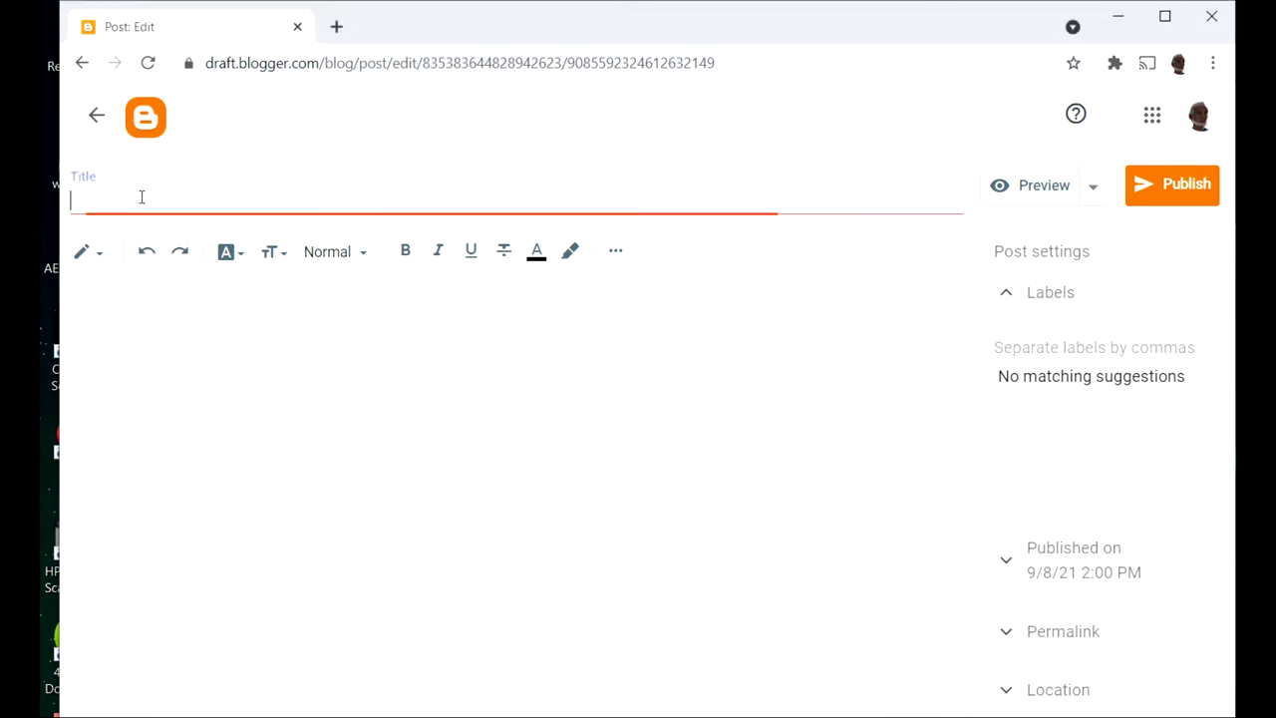
{"action": "type", "text": "Hacia una mejor educación a distancia"}
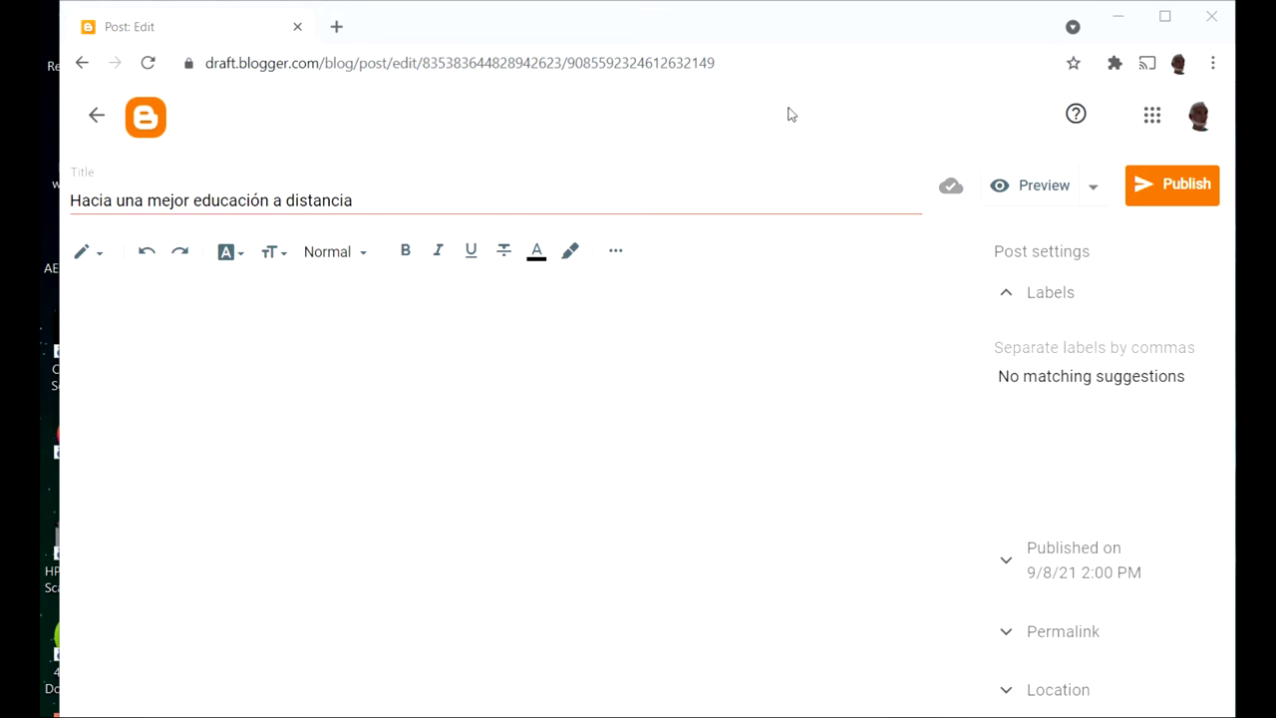
Fill the post body with the three-paragraph text starting "Pregunte a los educadores su opinión" and remove the space before its first word
{"action": "left_click", "coordinate": [203, 356]}
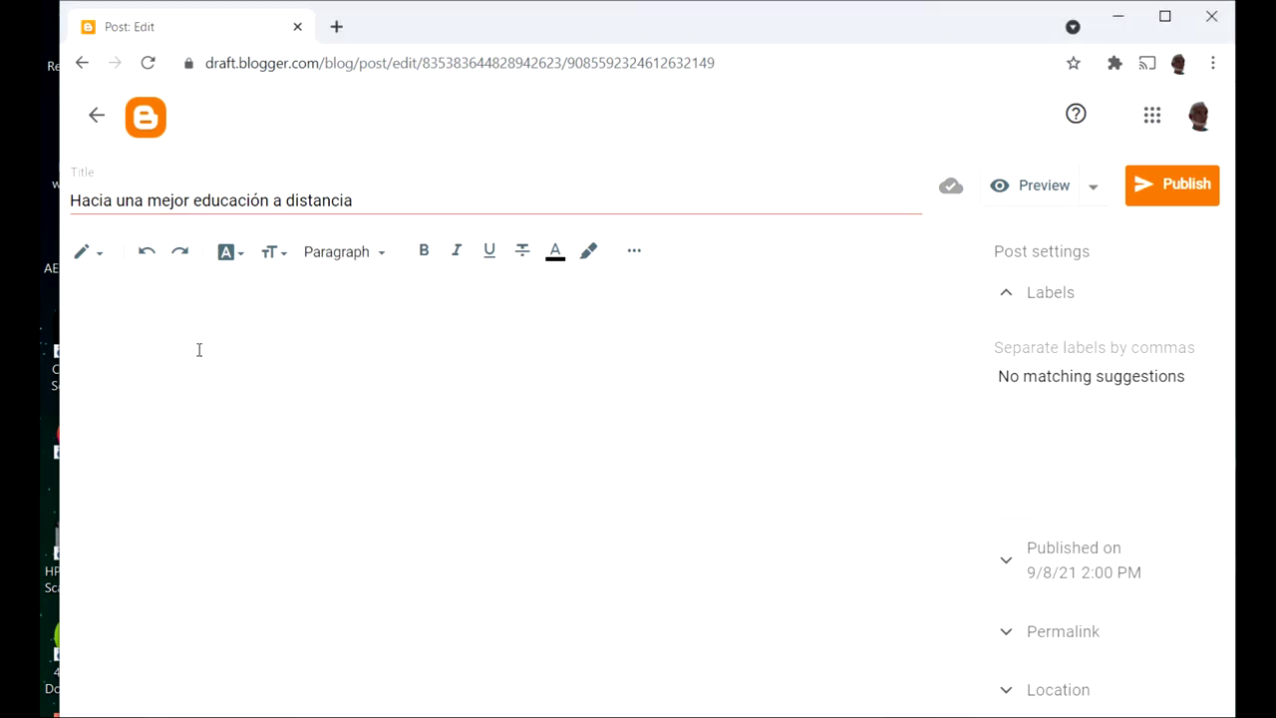
{"action": "type", "text": "Pregunte a los educadores su opinión sobre el aprendizaje en línea en el 2021 y es probable que obtenga muchas respuestas. Algunos educadores se oponen a la educación a distancia, especialmente si interpretan el tipo de aprendizaje en línea que experimentaron, la llamada \"enseñanza remota\" o \"híbrida de emergencia\" que les impone el COVID-19.  Esta guía pretende reflexionar sobre la experiencia y plantea estrategias para corregir los errores cometidos, para ofrecer una educación a distancia de calidad.  Para ver la guía, oprima aquí."}
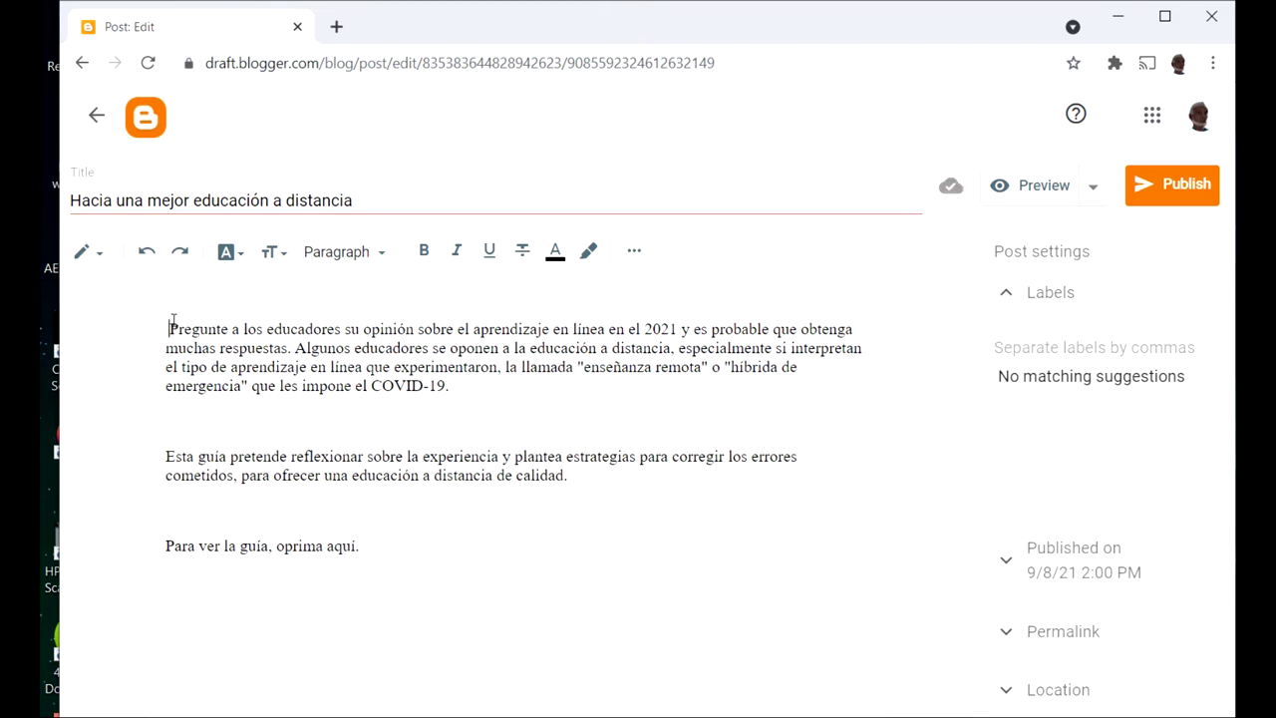
{"action": "key", "text": "BackSpace"}
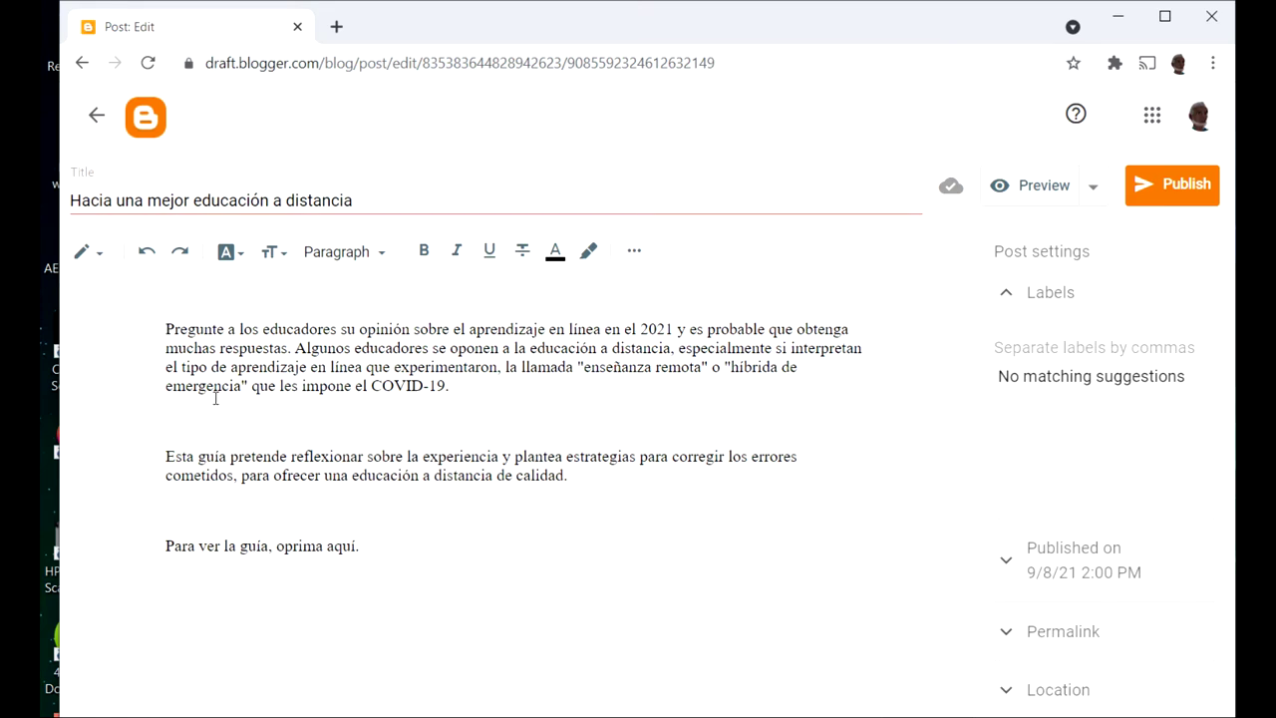
Remove the extra blank lines before the "Esta guía pretende" and "Para ver la guía" paragraphs
{"action": "left_click", "coordinate": [166, 456]}
{"action": "key", "text": "BackSpace"}
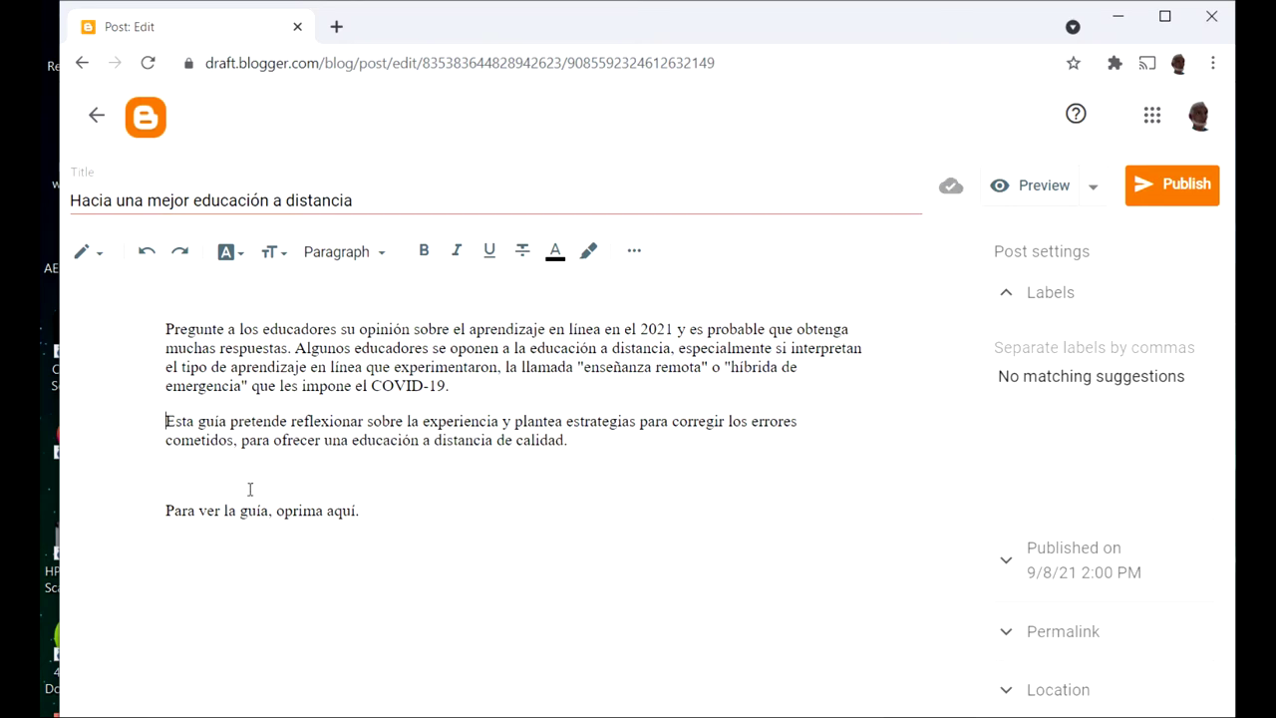
{"action": "left_click", "coordinate": [170, 511]}
{"action": "key", "text": "BackSpace"}
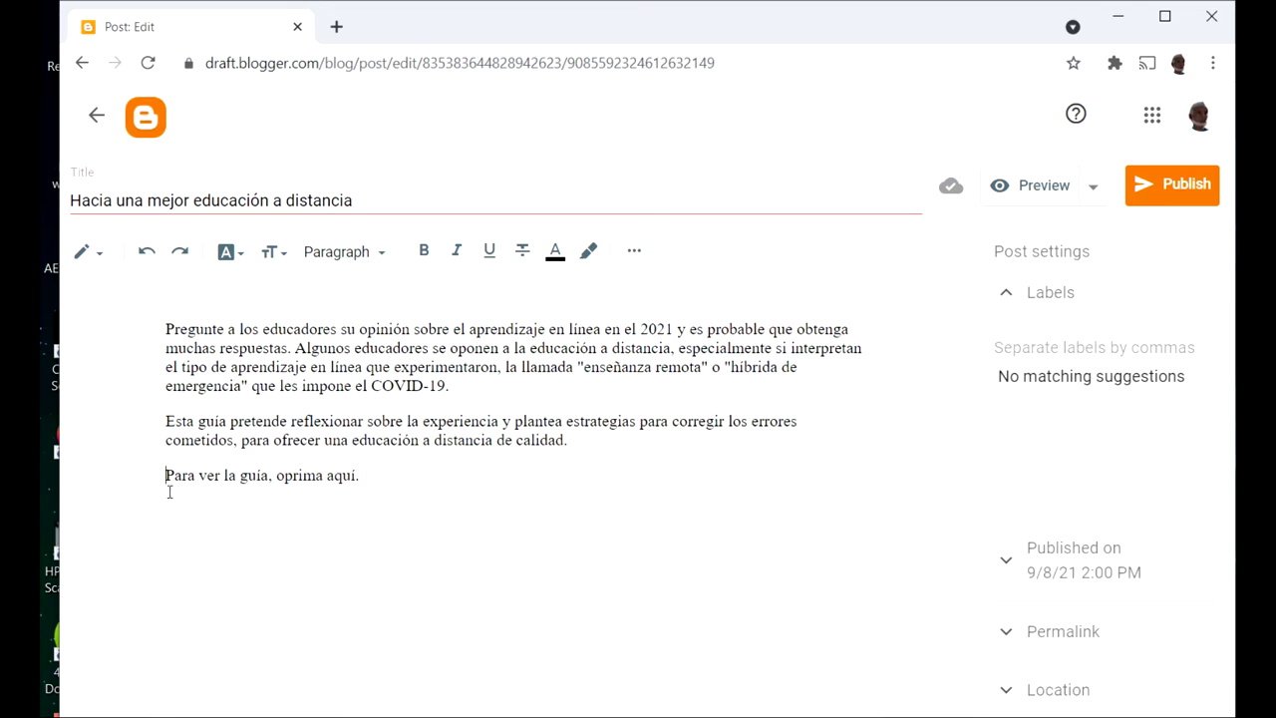
Link the word "aquí" in the last paragraph to the copied christenseninstitute.org address of Carpe-Diem.pdf
{"action": "double_click", "coordinate": [339, 476]}
{"action": "left_click", "coordinate": [638, 255]}
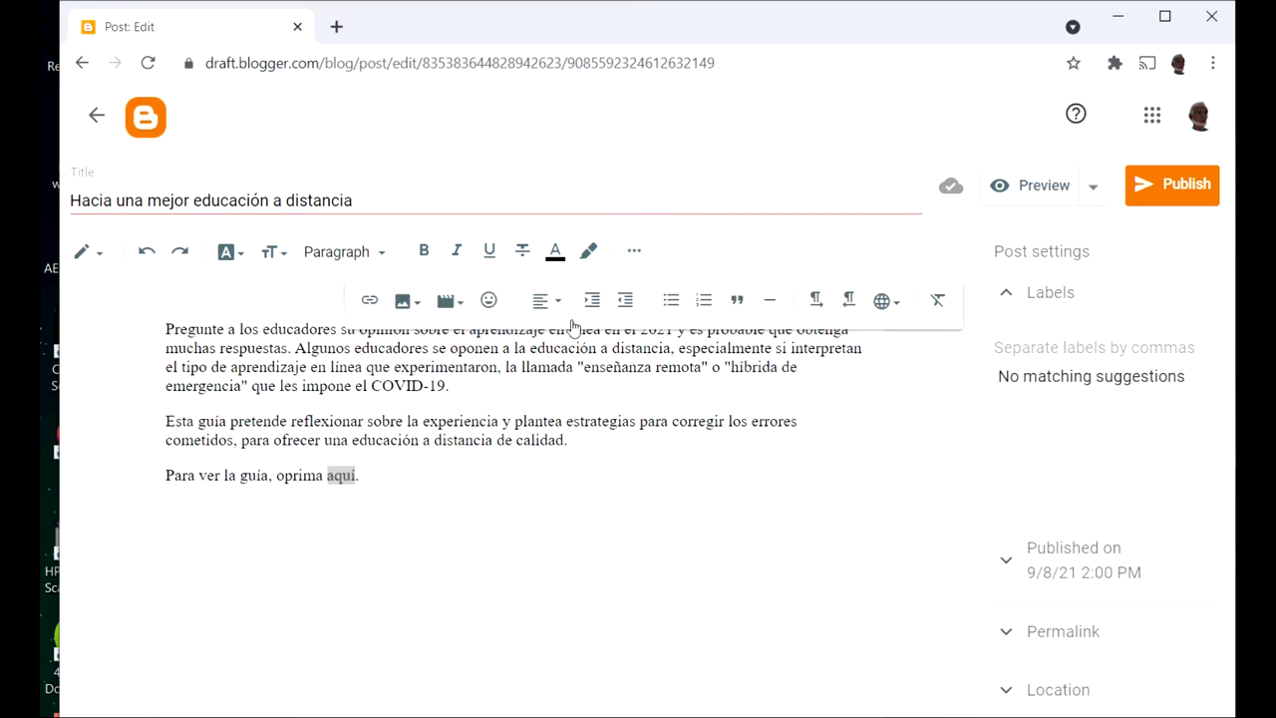
{"action": "left_click", "coordinate": [371, 303]}
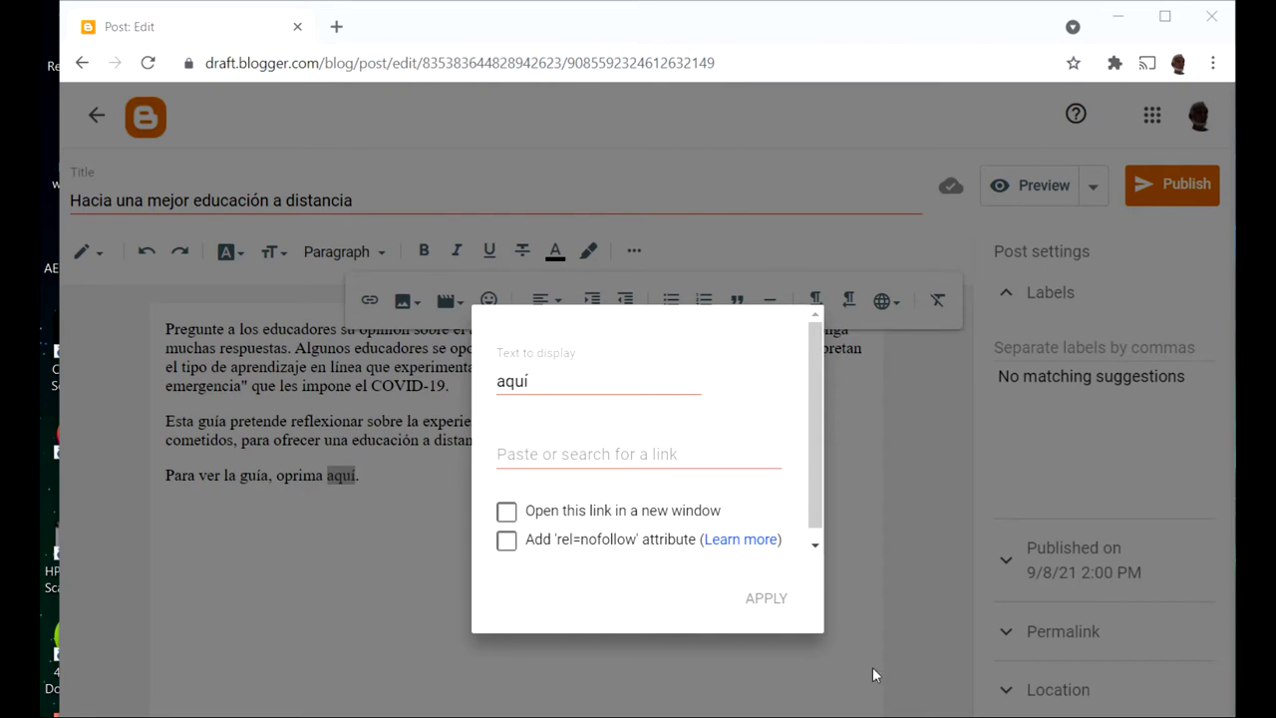
{"action": "left_click", "coordinate": [520, 450]}
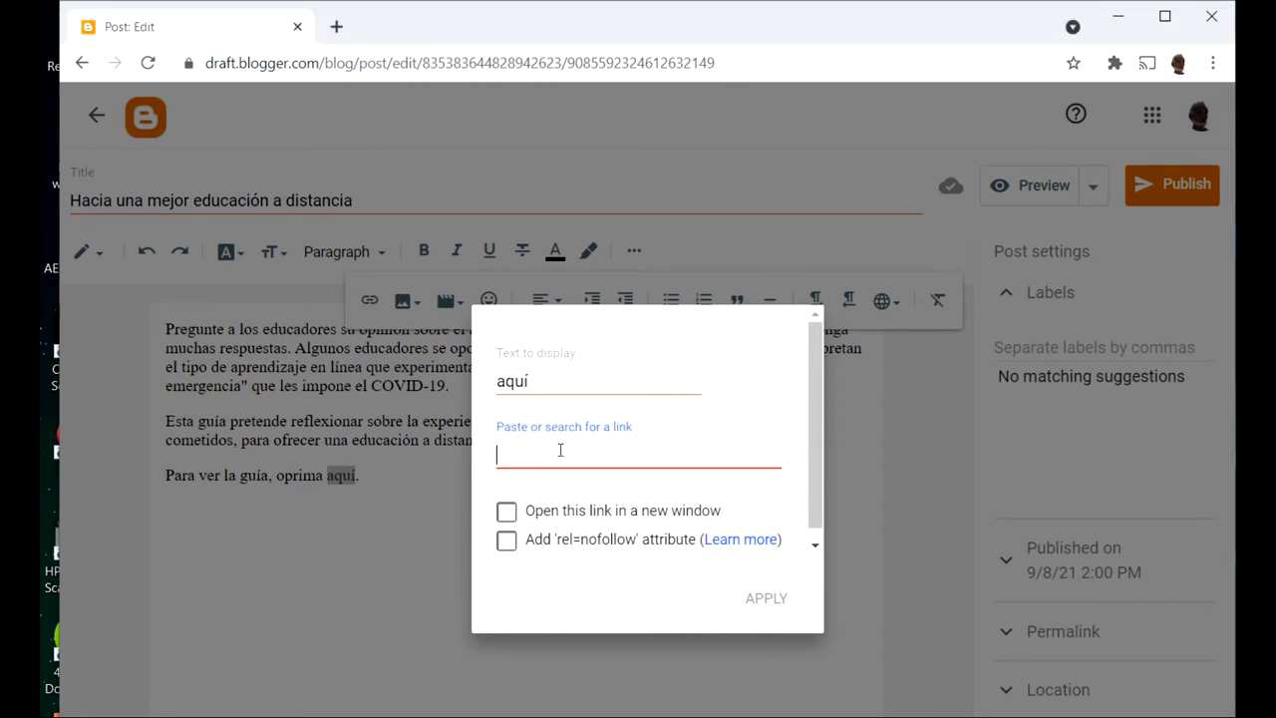
{"action": "key", "text": "ctrl+v"}
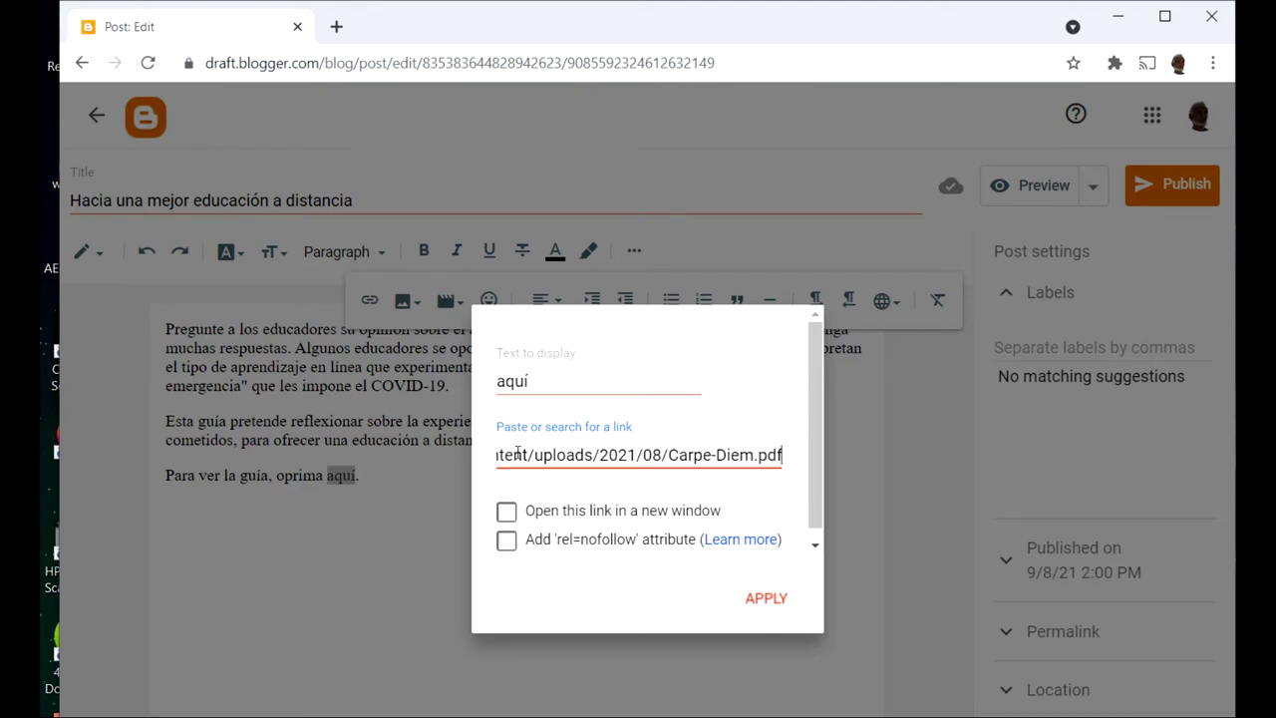
{"action": "key", "text": "Left"}
{"action": "key", "text": "Left"}
{"action": "key", "text": "Left"}
{"action": "key", "text": "Left"}
{"action": "key", "text": "Left"}
{"action": "key", "text": "Left"}
{"action": "key", "text": "Left"}
{"action": "key", "text": "Left"}
{"action": "key", "text": "Left"}
{"action": "key", "text": "Left"}
{"action": "key", "text": "Left"}
{"action": "key", "text": "Left"}
{"action": "key", "text": "Left"}
{"action": "key", "text": "Left"}
{"action": "key", "text": "Left"}
{"action": "key", "text": "Left"}
{"action": "key", "text": "Left"}
{"action": "key", "text": "Left"}
{"action": "key", "text": "Left"}
{"action": "key", "text": "Left"}
{"action": "key", "text": "Left"}
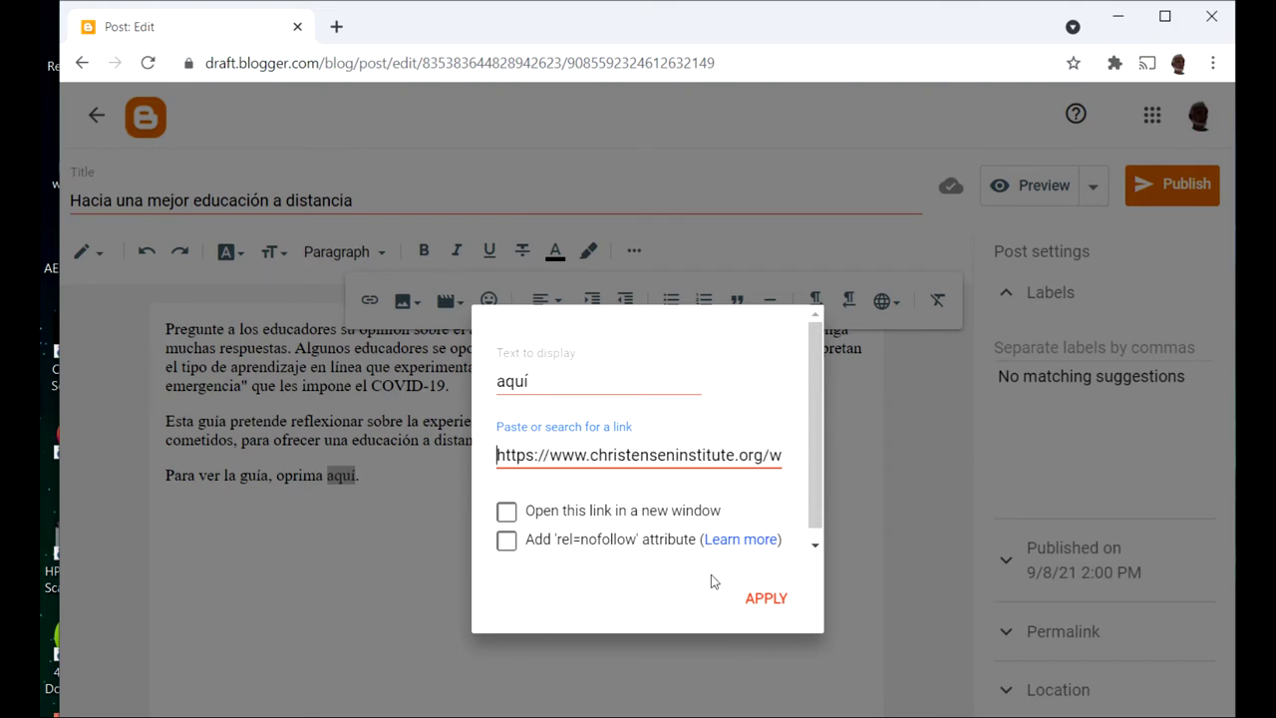
{"action": "left_click", "coordinate": [765, 600]}
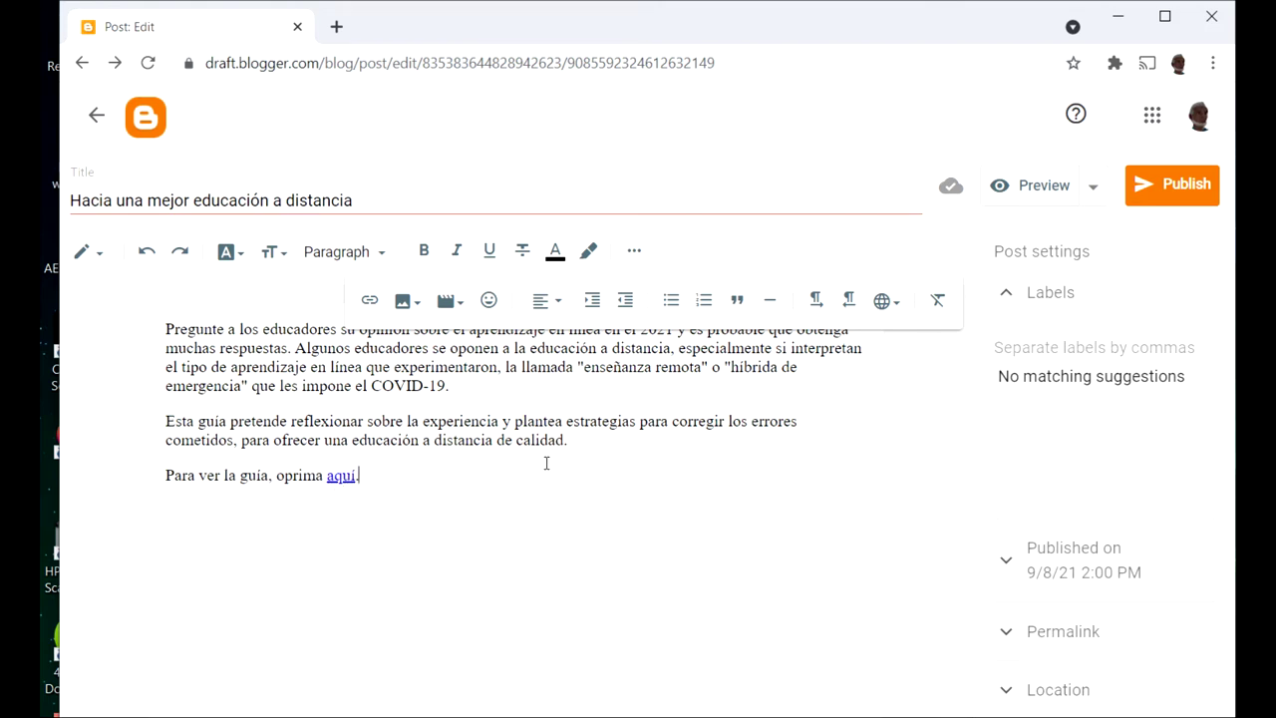
{"action": "left_click", "coordinate": [635, 251]}
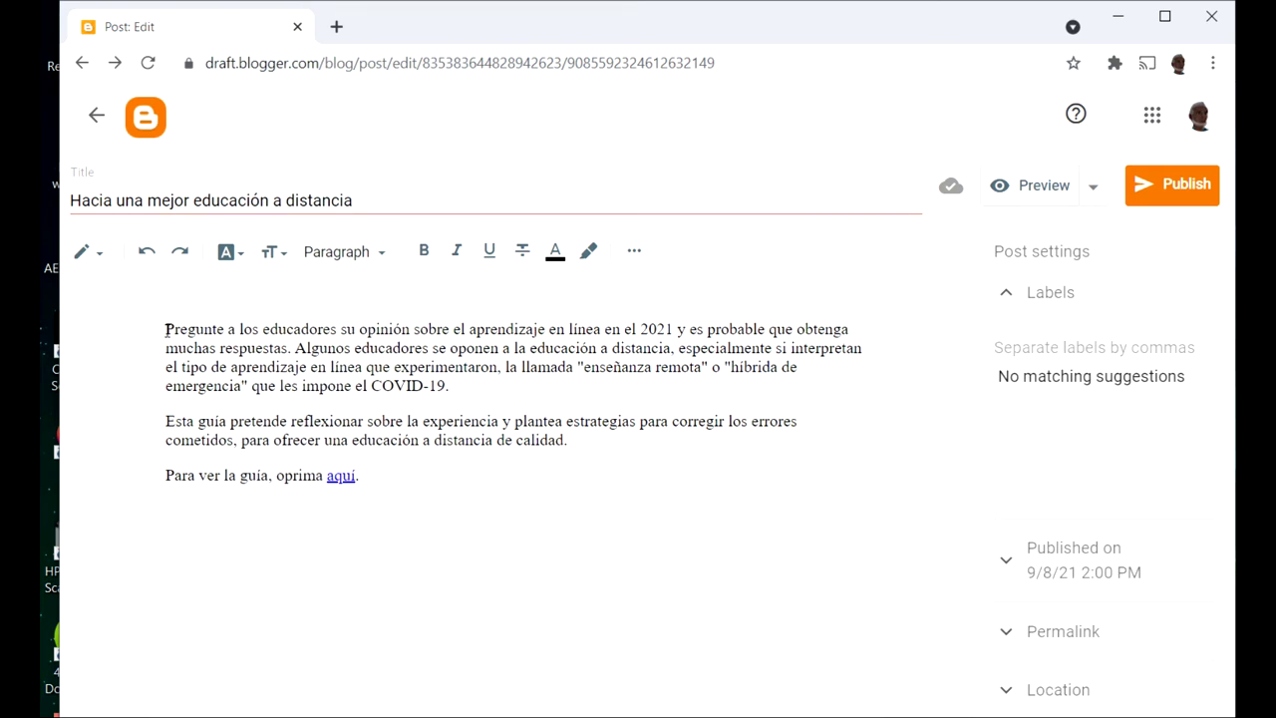
Insert an empty line above the first paragraph and open the file chooser for uploading an image from the computer
{"action": "left_click", "coordinate": [165, 330]}
{"action": "key", "text": "Return"}
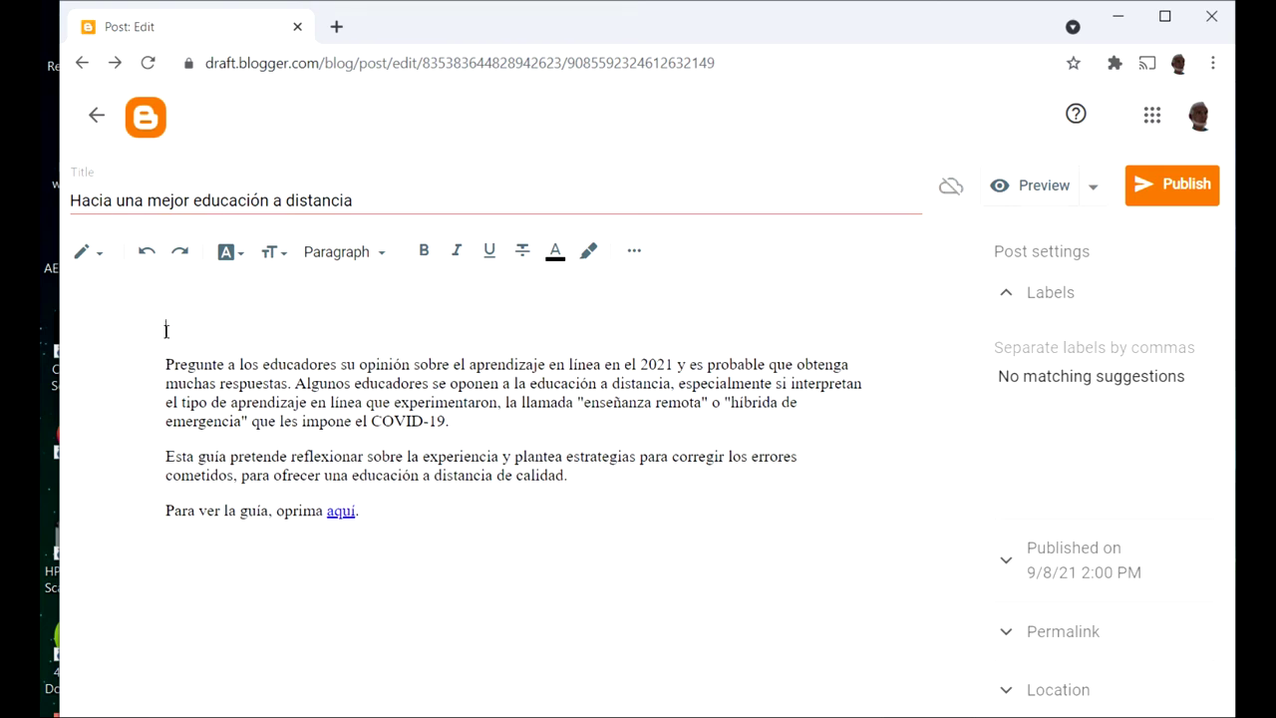
{"action": "left_click", "coordinate": [637, 251]}
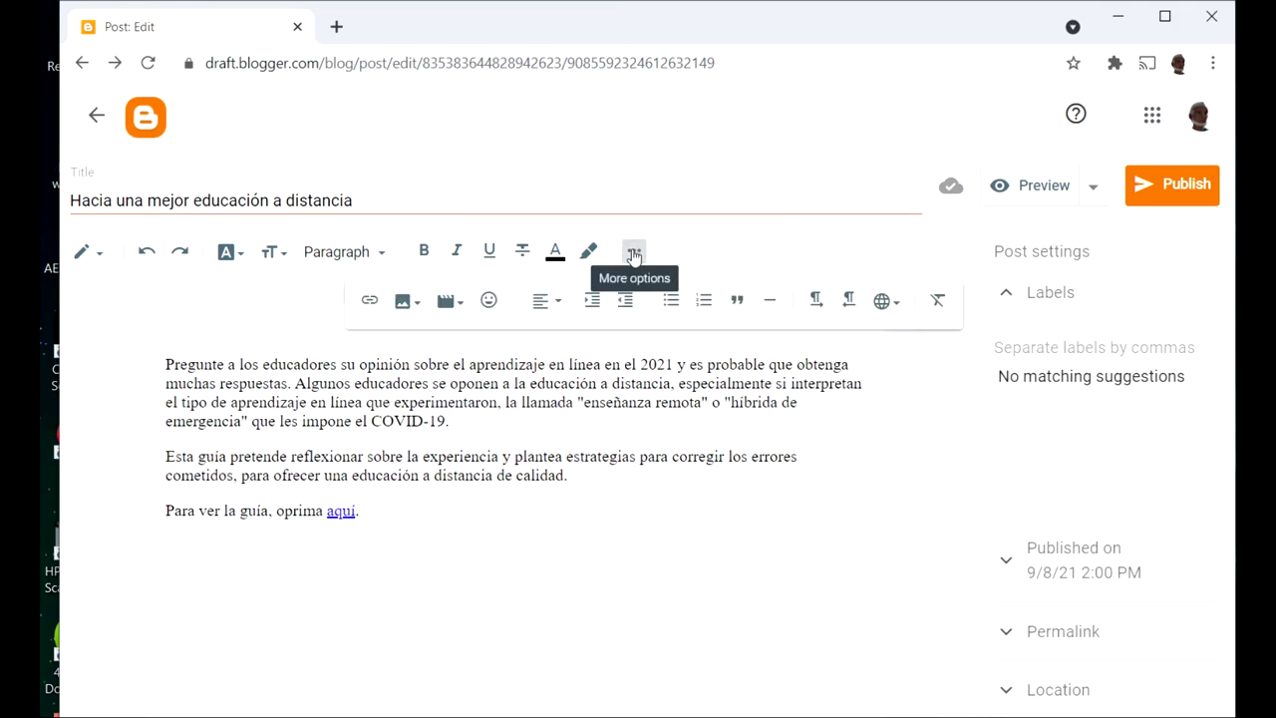
{"action": "left_click", "coordinate": [404, 307]}
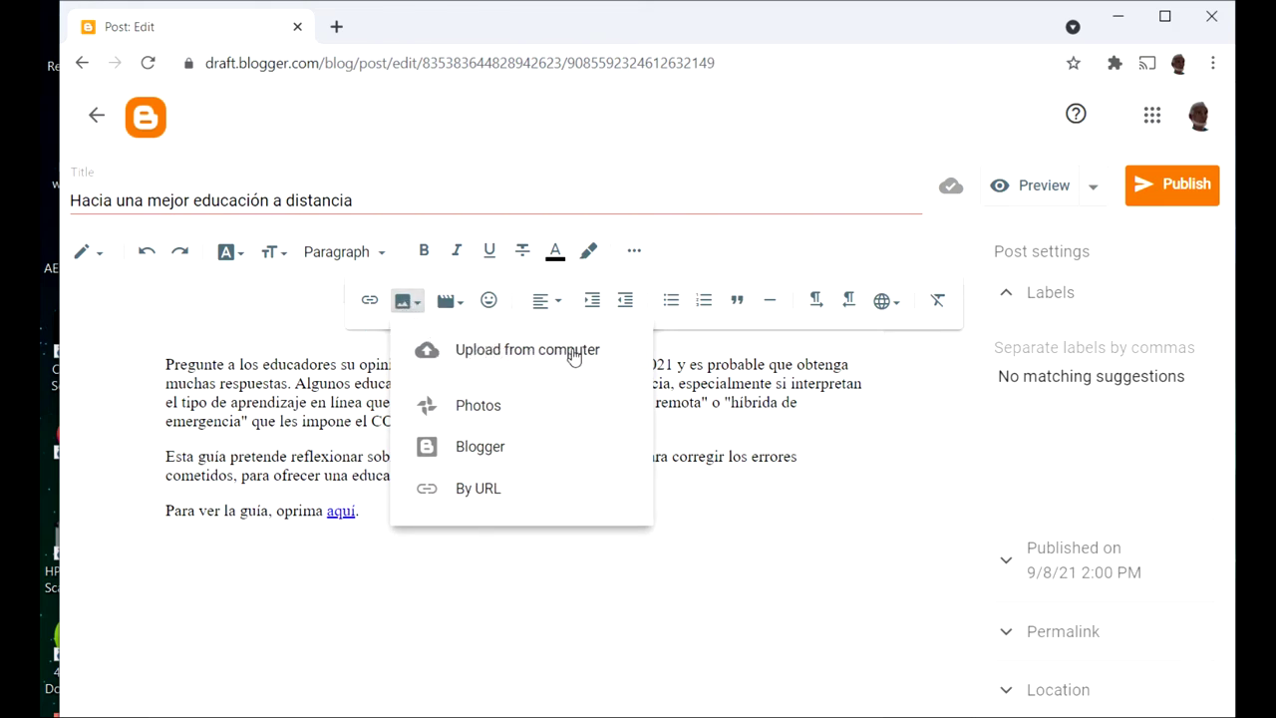
{"action": "left_click", "coordinate": [492, 351]}
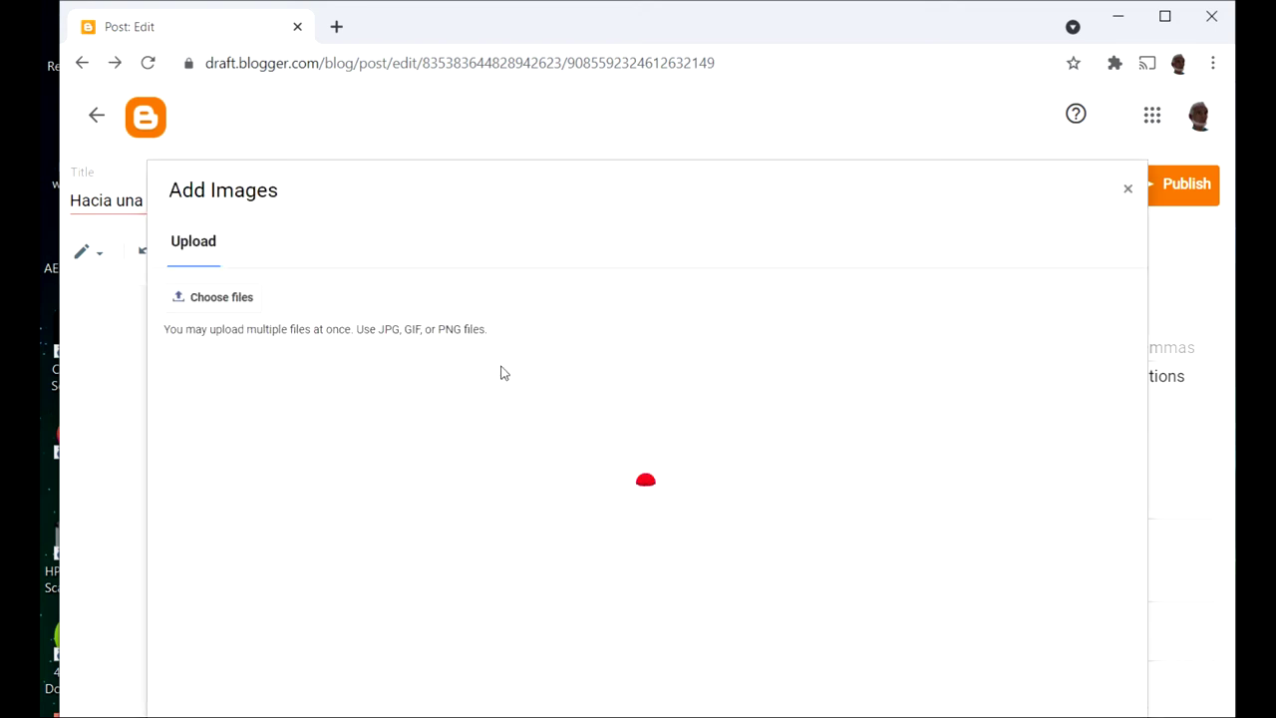
{"action": "left_click", "coordinate": [228, 299]}
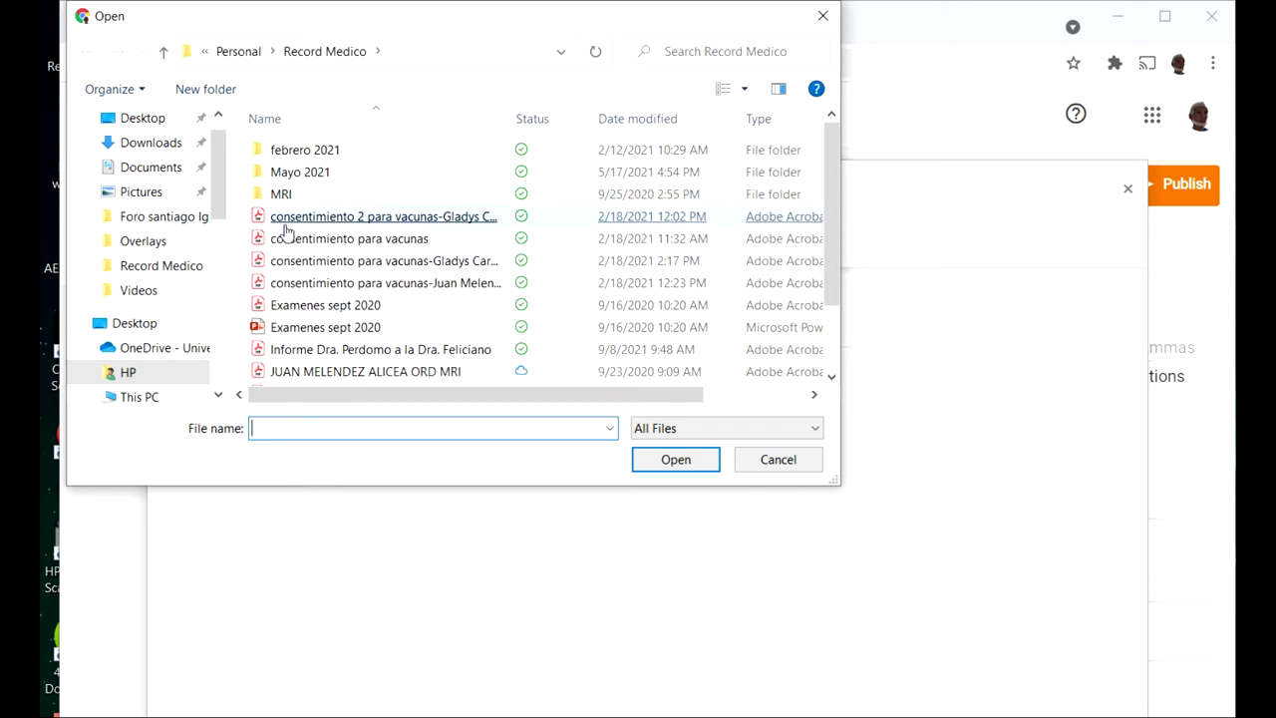
Upload the Blog-grafica image from the OneDrive folder 3018 > 1 Grupo ago-dic 20121 into the post
{"action": "left_click", "coordinate": [160, 55]}
{"action": "left_click", "coordinate": [162, 52]}
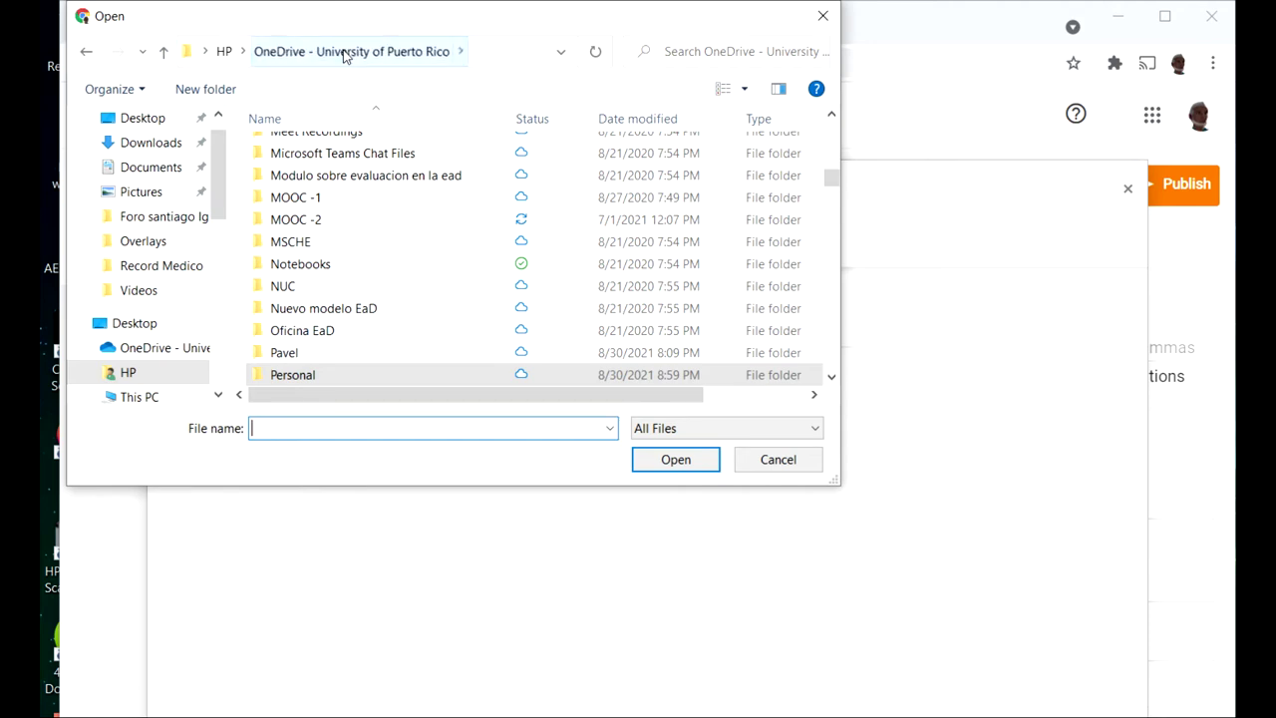
{"action": "scroll", "coordinate": [379, 199], "scroll_direction": "up", "scroll_amount": 15}
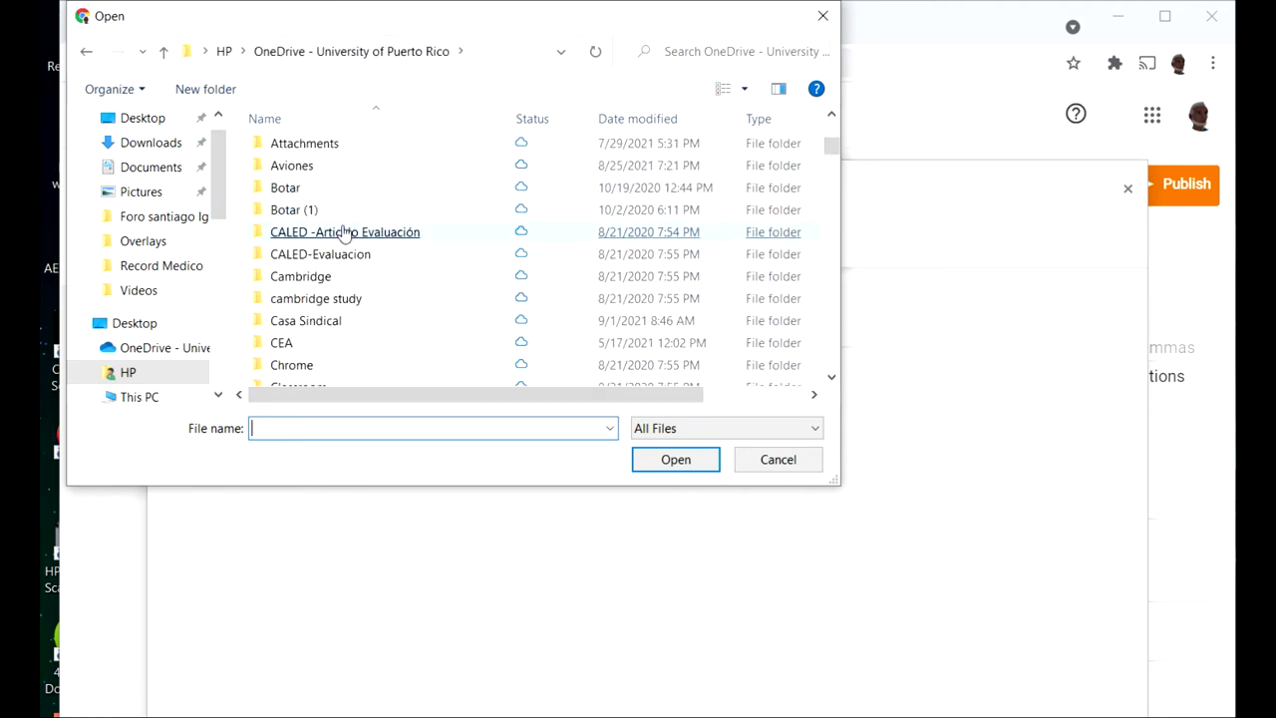
{"action": "scroll", "coordinate": [349, 230], "scroll_direction": "up", "scroll_amount": 6}
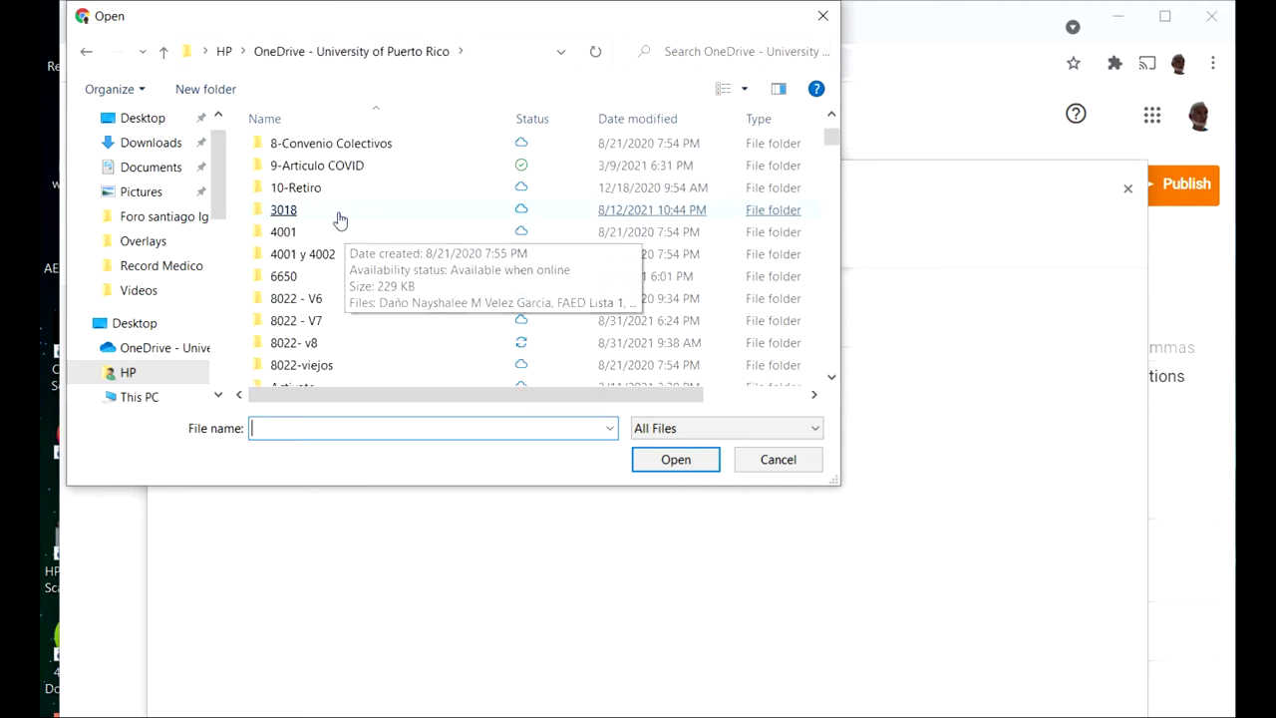
{"action": "double_click", "coordinate": [284, 210]}
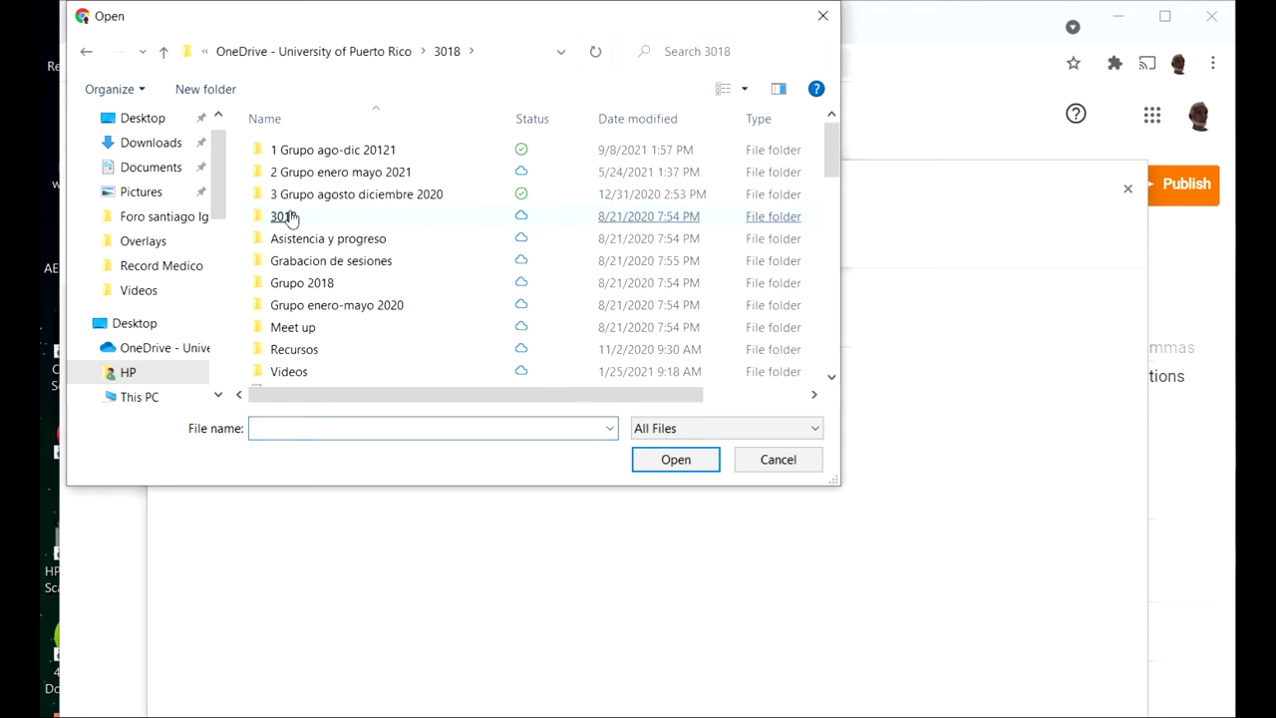
{"action": "double_click", "coordinate": [347, 150]}
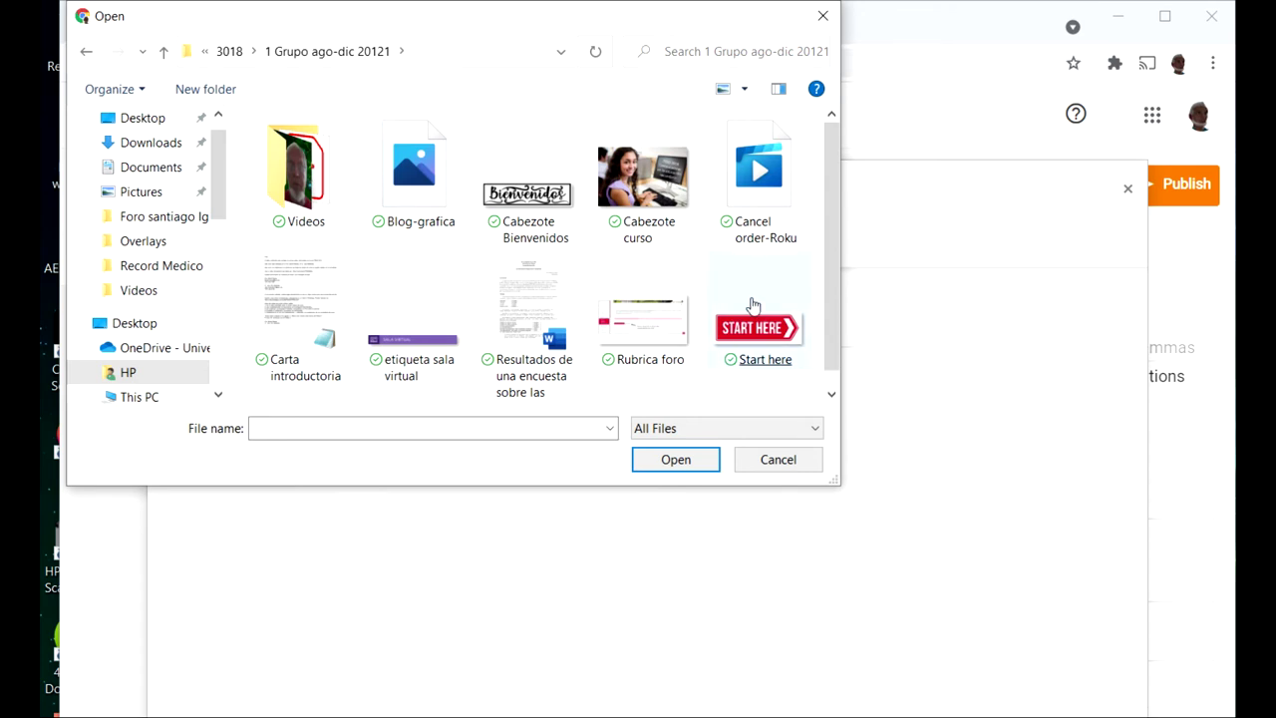
{"action": "left_click_drag", "start_coordinate": [827, 239], "coordinate": [820, 284]}
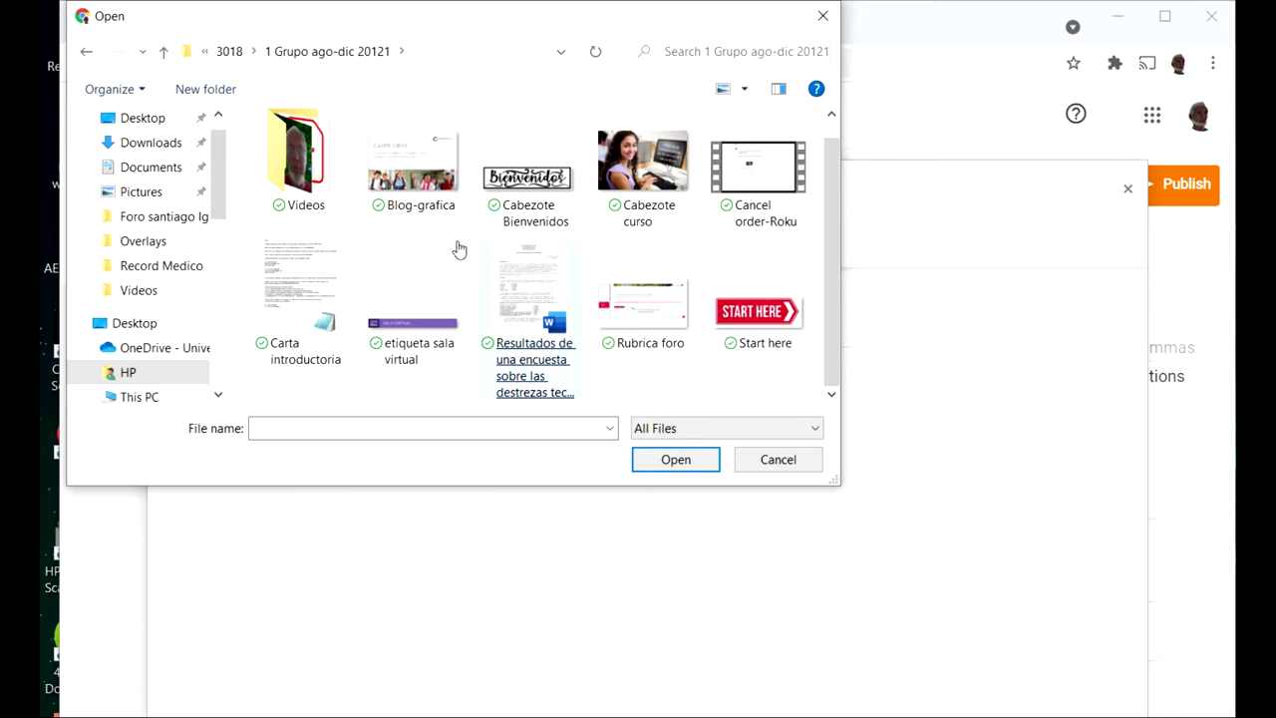
{"action": "double_click", "coordinate": [425, 162]}
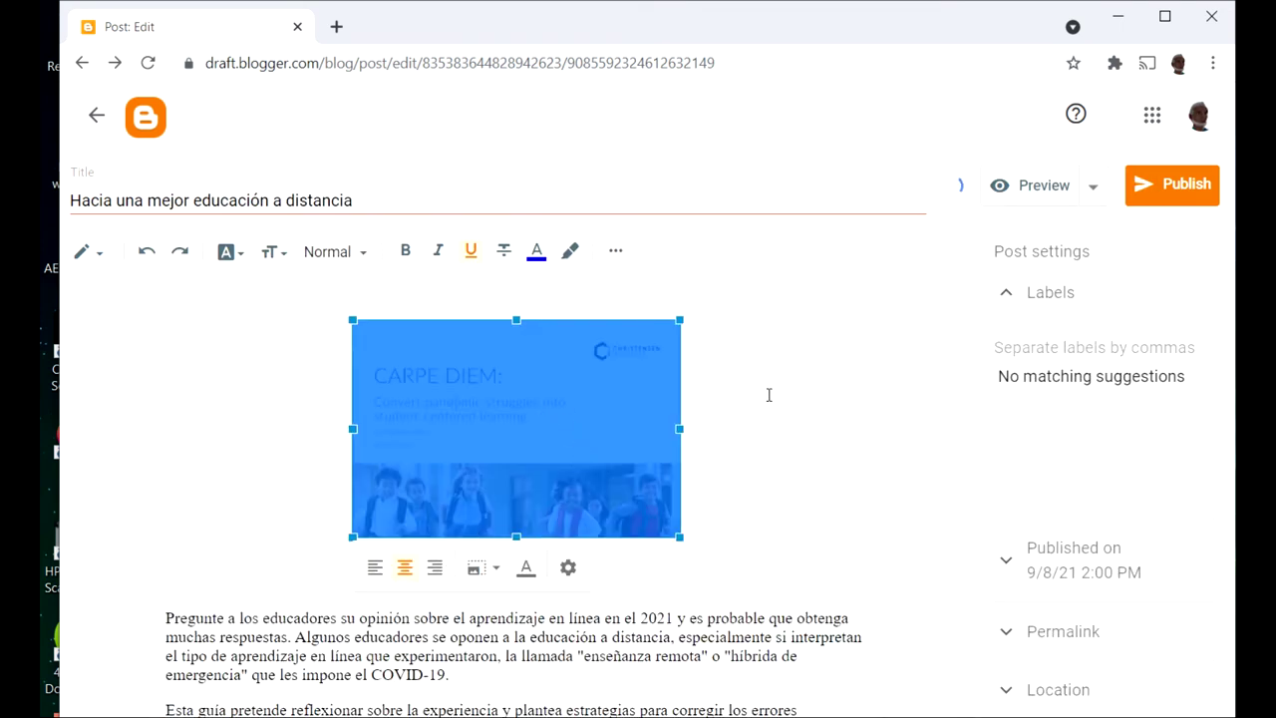
{"action": "left_click", "coordinate": [735, 399]}
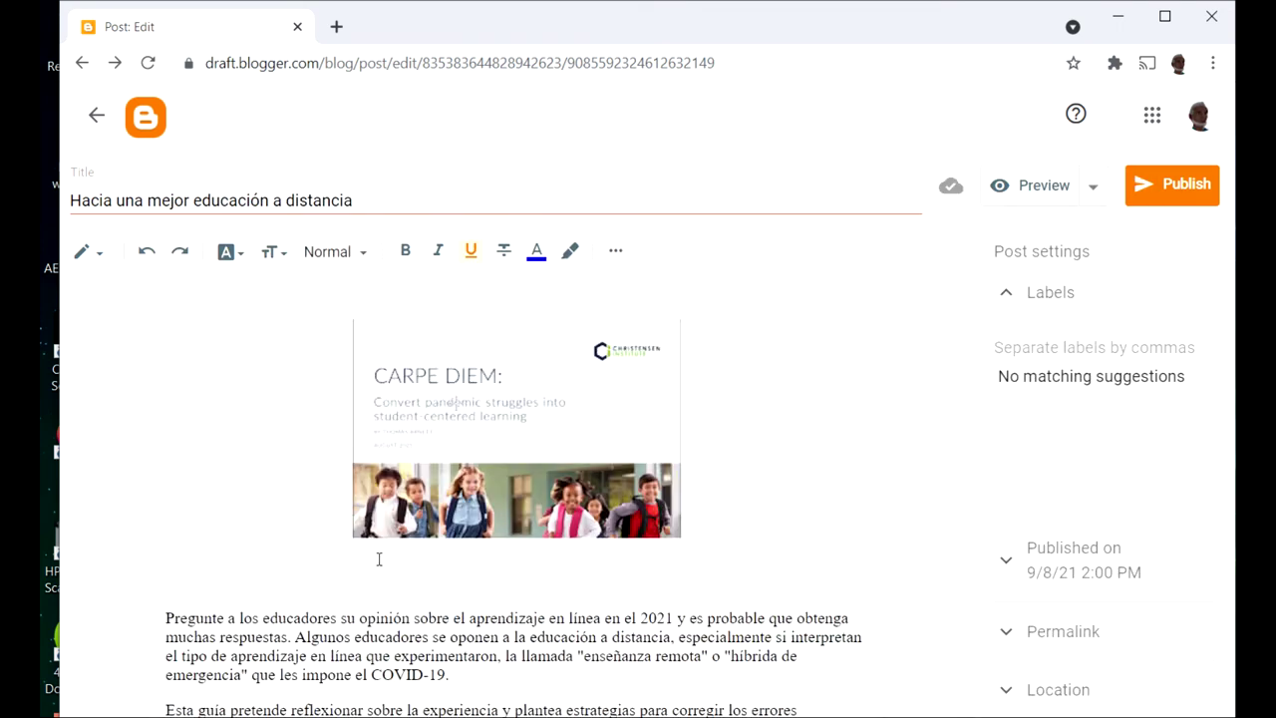
Delete the empty line between the image and the first paragraph
{"action": "left_click", "coordinate": [184, 579]}
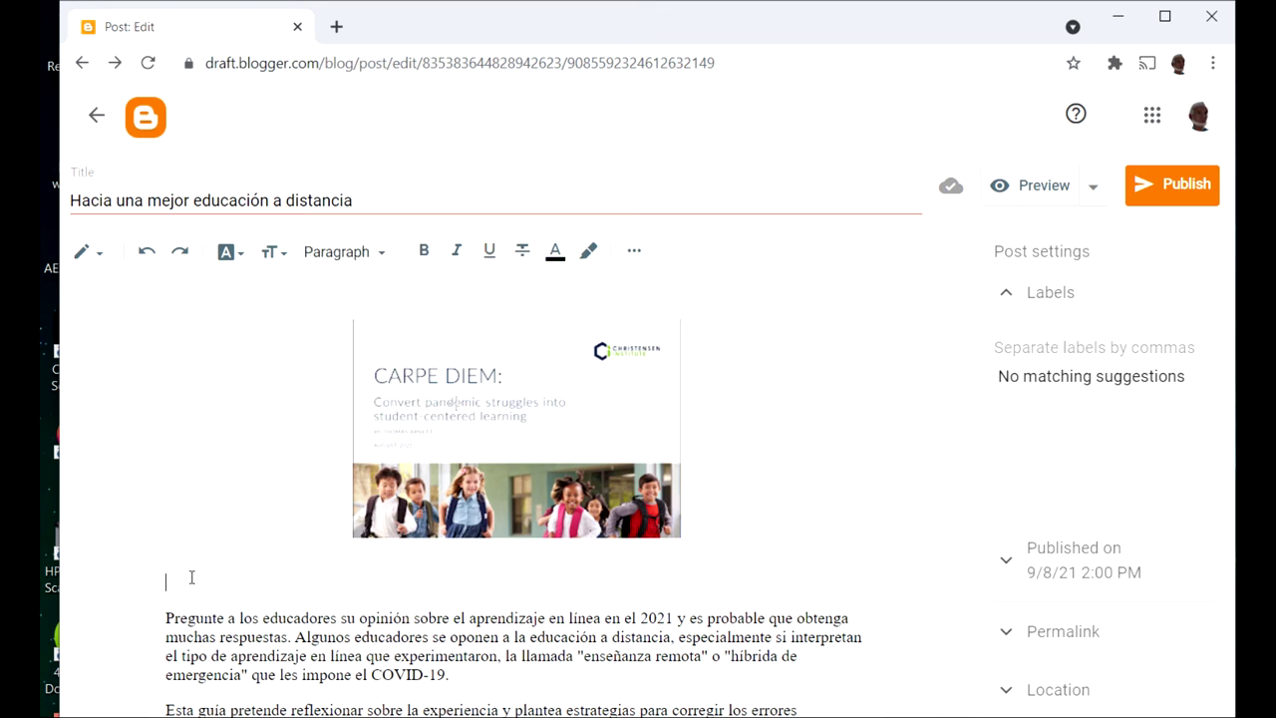
{"action": "key", "text": "Delete"}
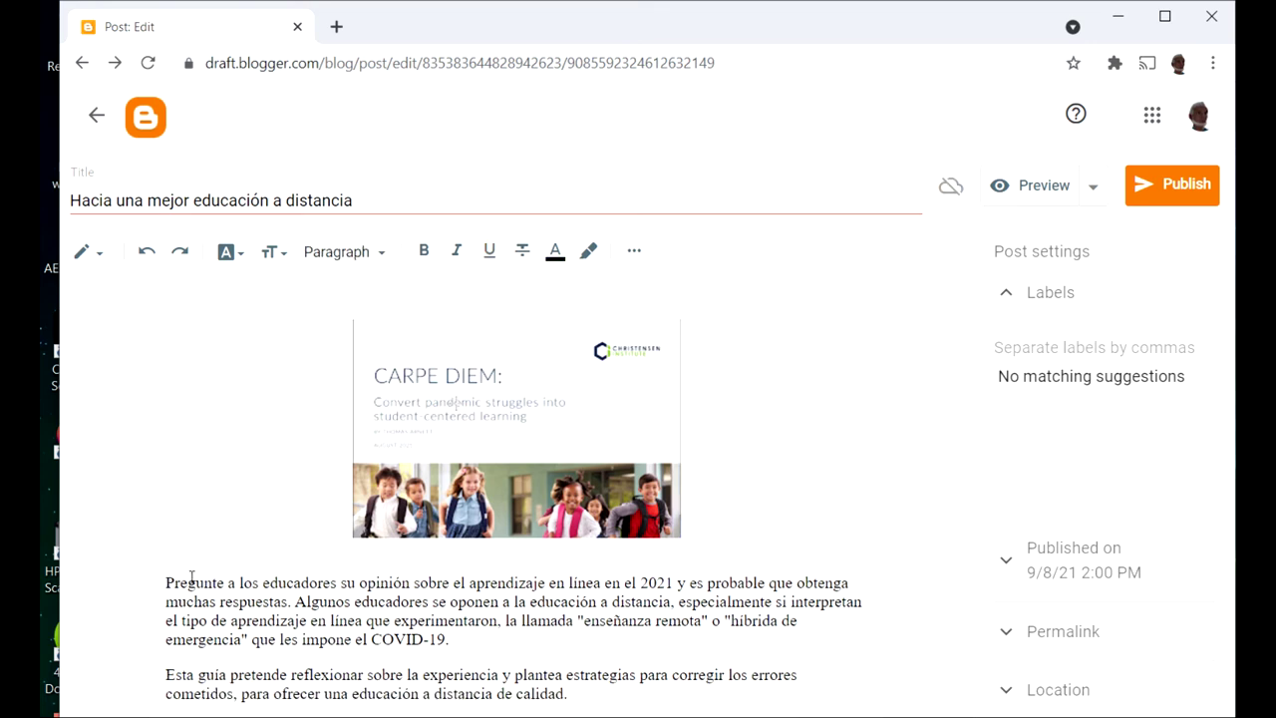
{"action": "key", "text": "Left"}
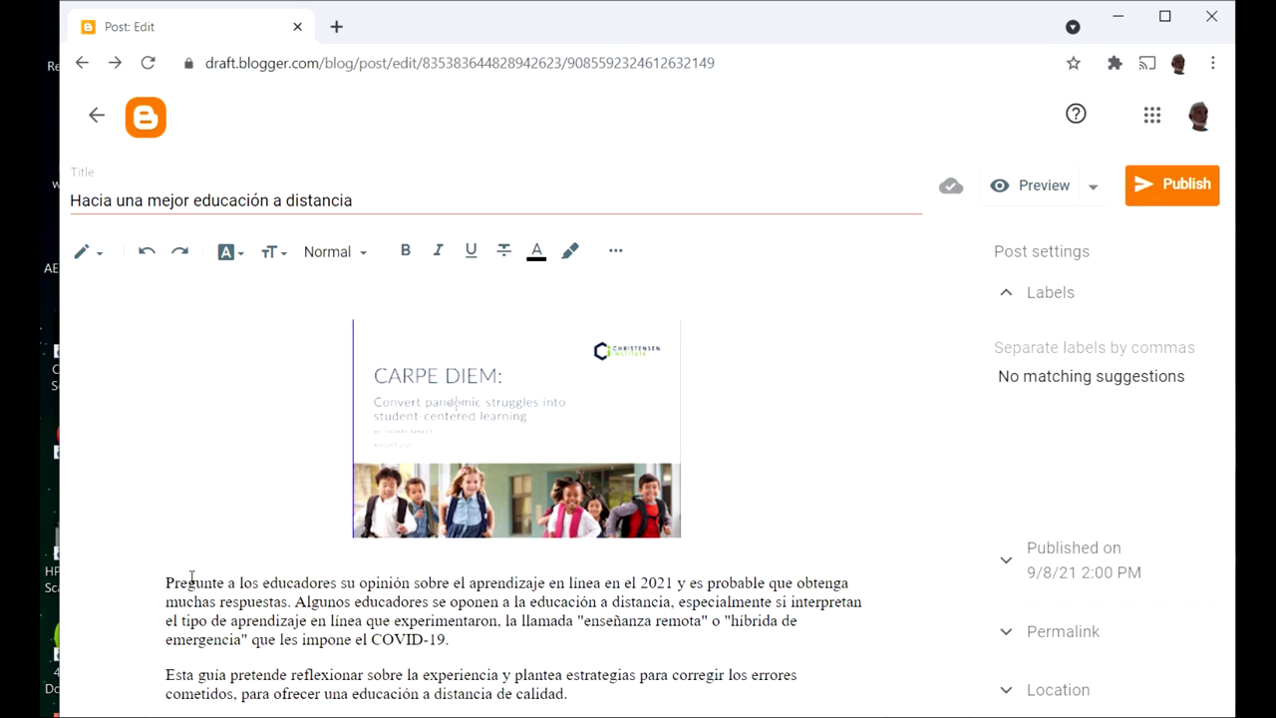
{"action": "key", "text": "Right"}
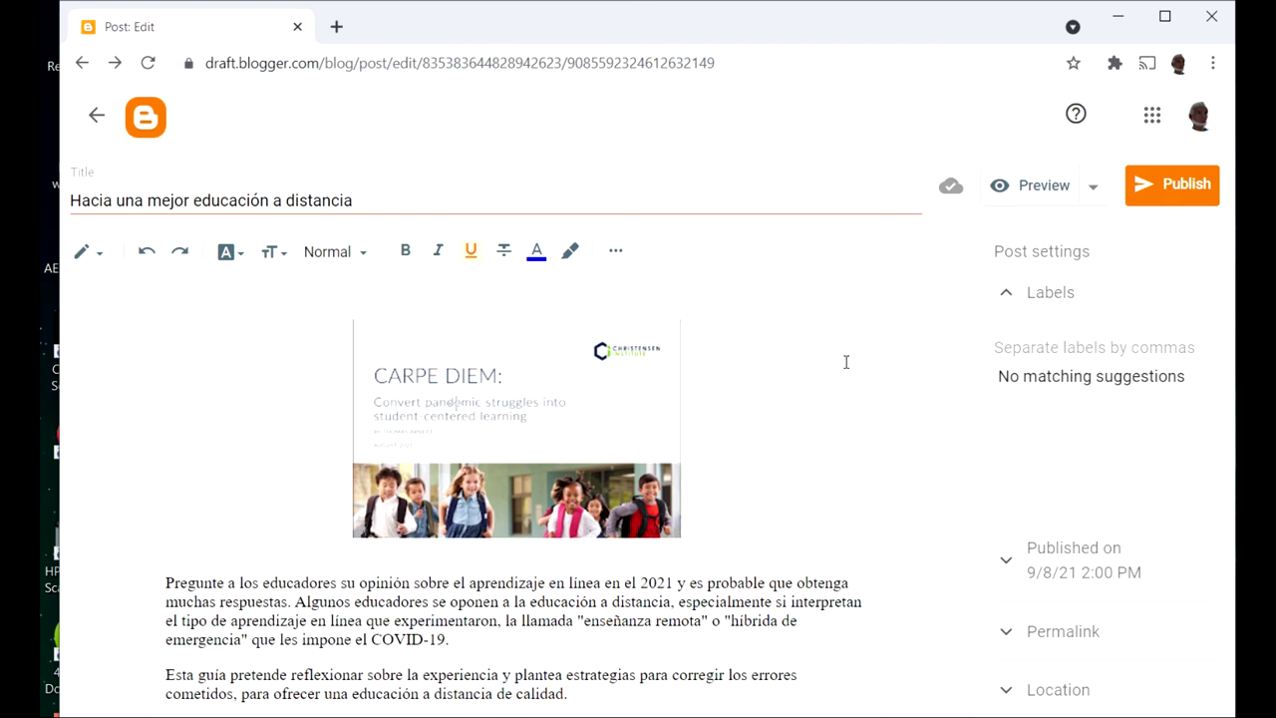
Publish the post and open the live blog
{"action": "left_click", "coordinate": [1187, 193]}
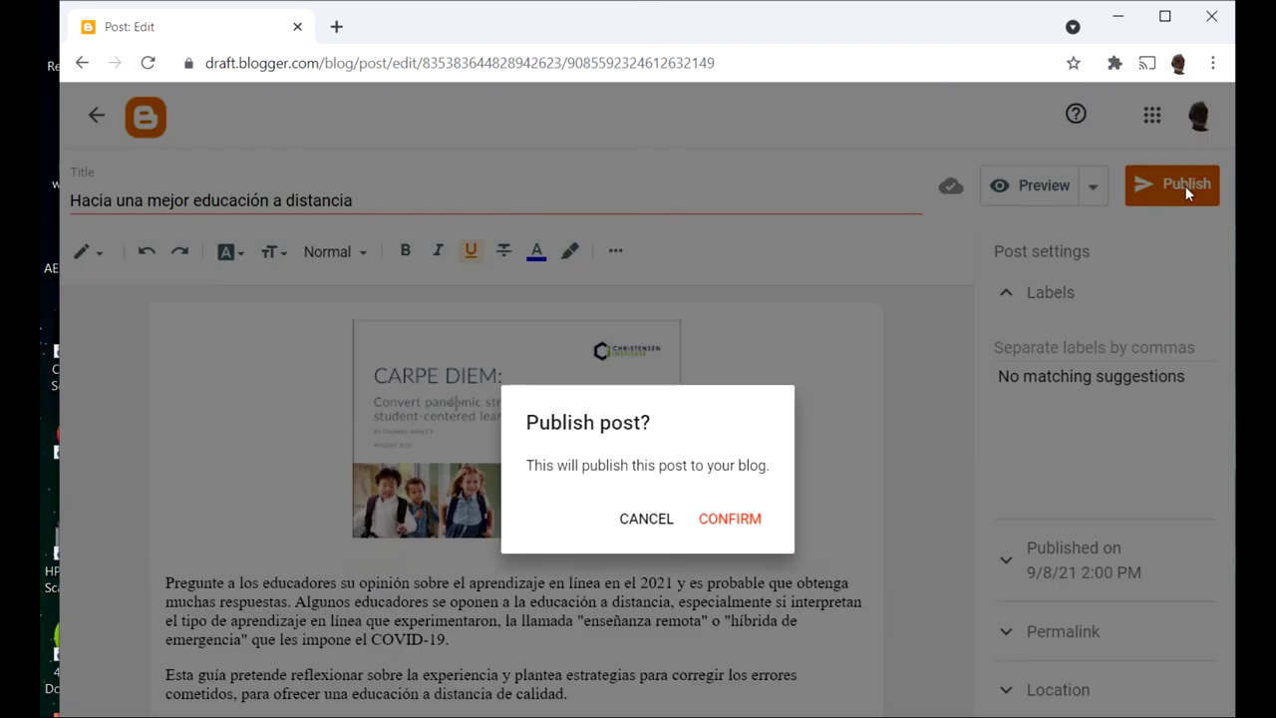
{"action": "left_click", "coordinate": [738, 519]}
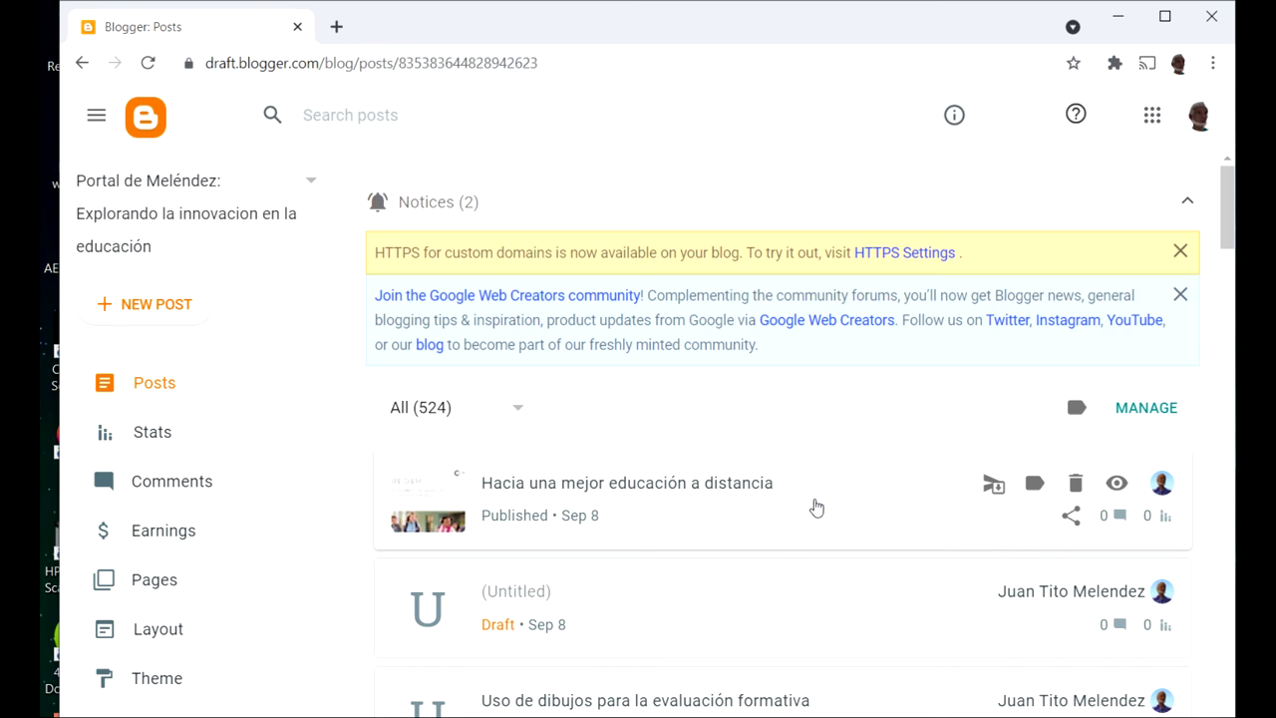
{"action": "scroll", "coordinate": [172, 646], "scroll_direction": "down", "scroll_amount": 2}
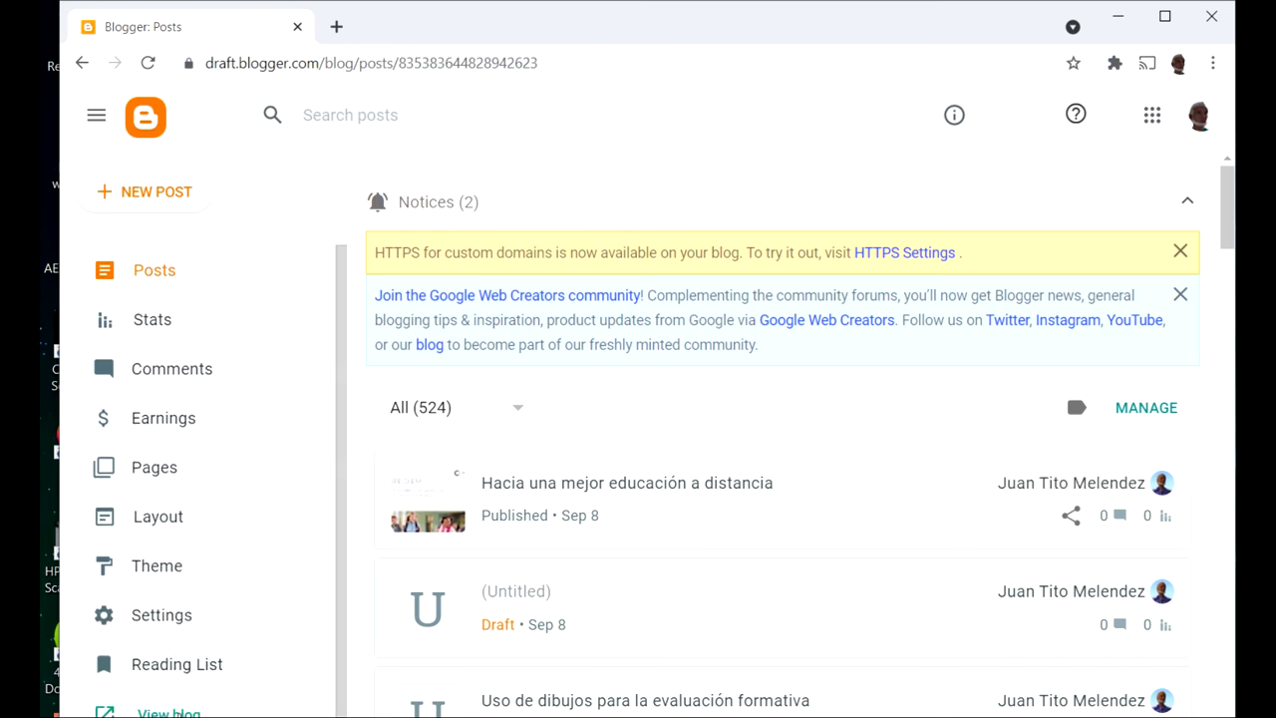
{"action": "left_click", "coordinate": [249, 704]}
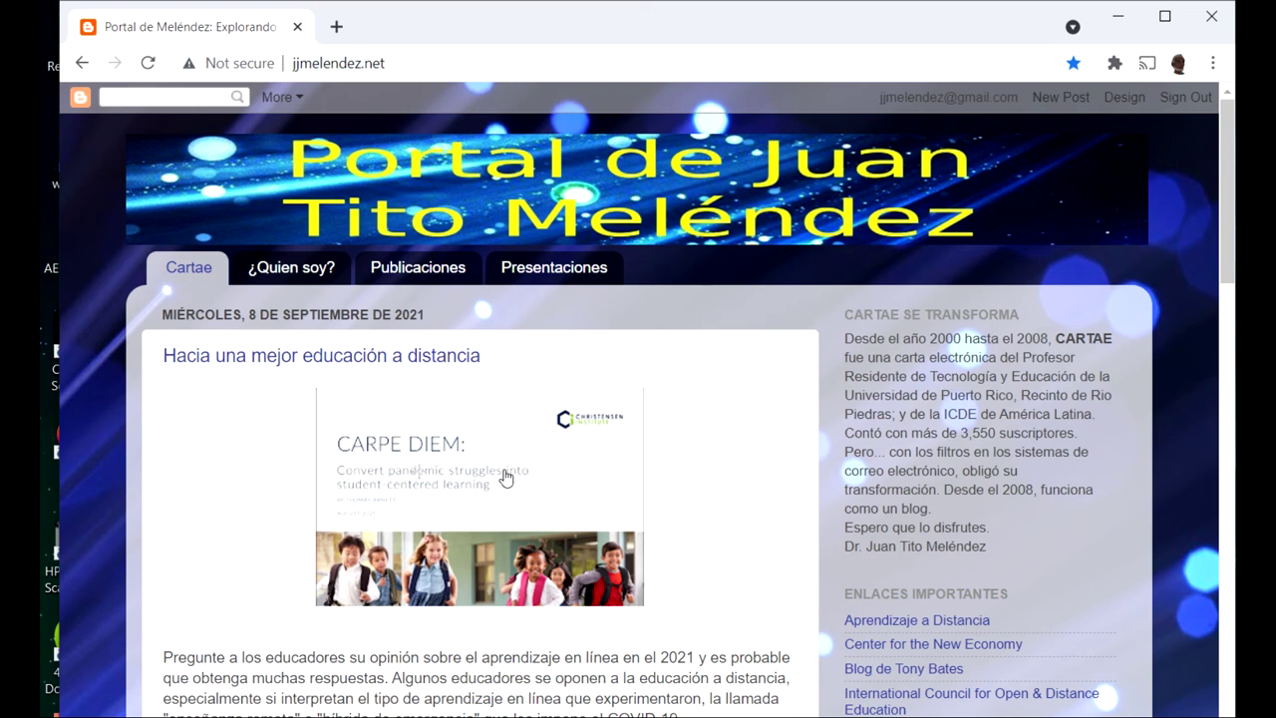
Copy the blog's web address
{"action": "left_click", "coordinate": [392, 63]}
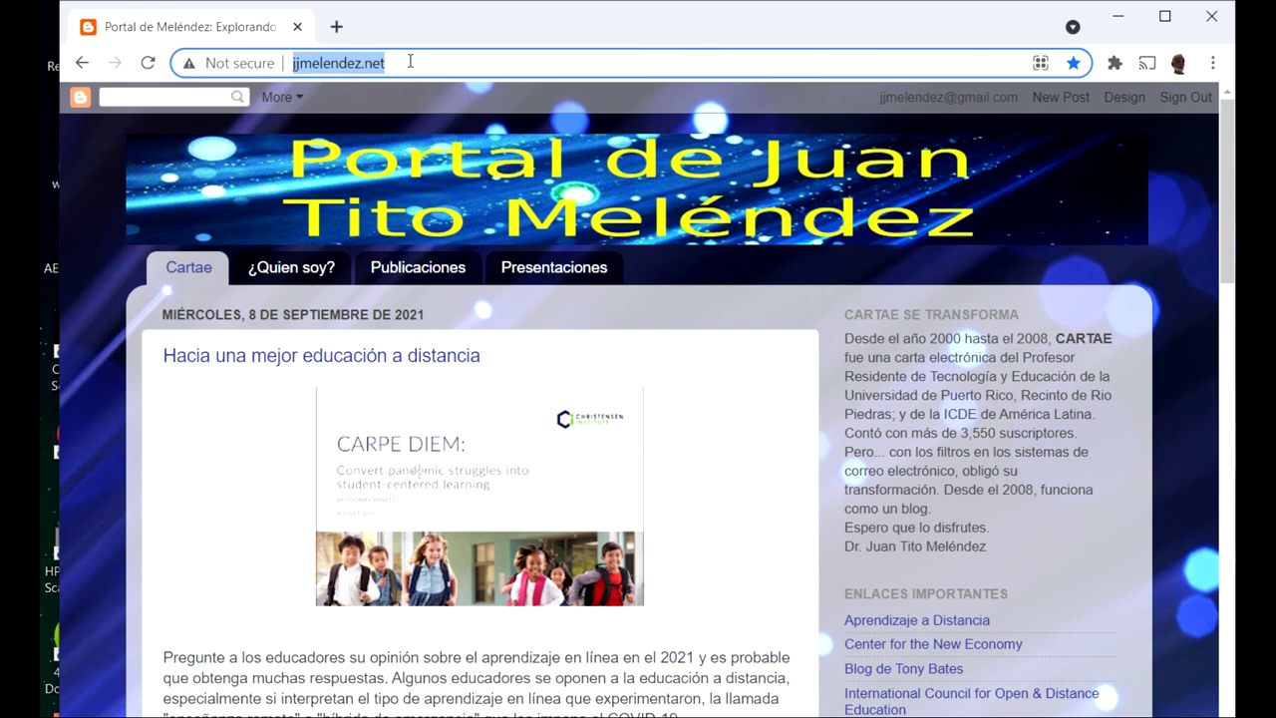
{"action": "right_click", "coordinate": [348, 69]}
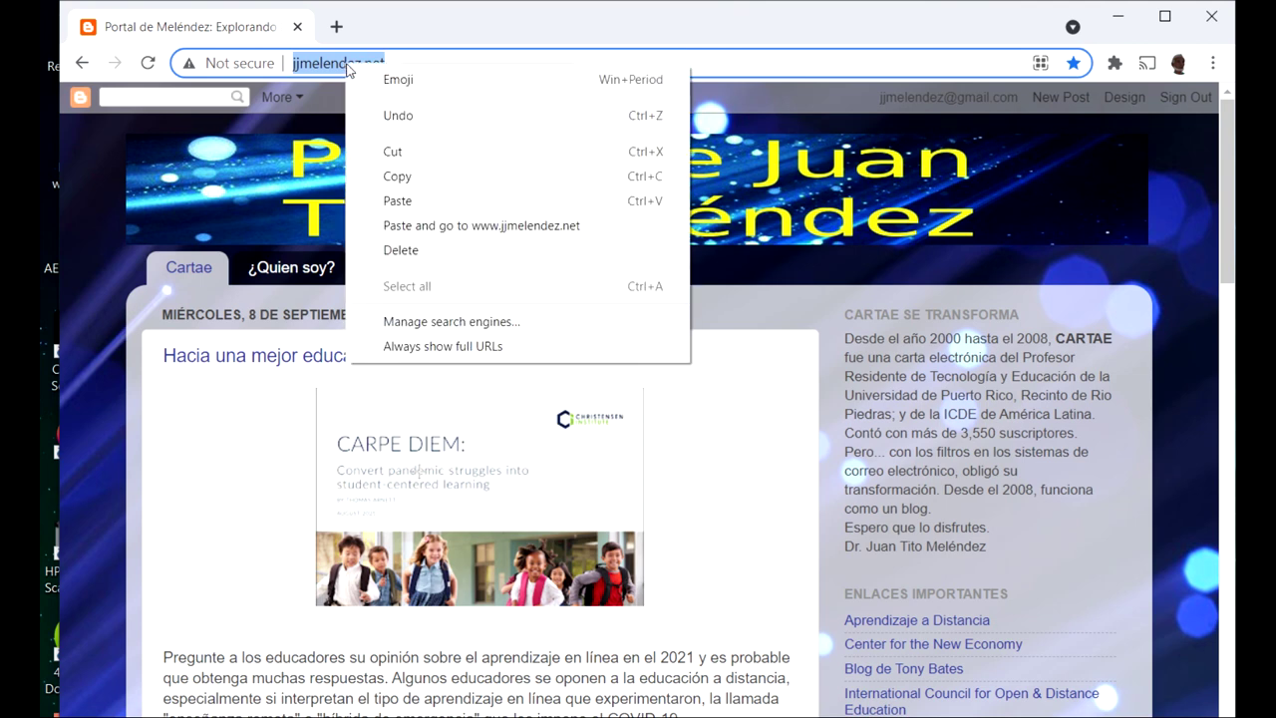
{"action": "left_click", "coordinate": [397, 176]}
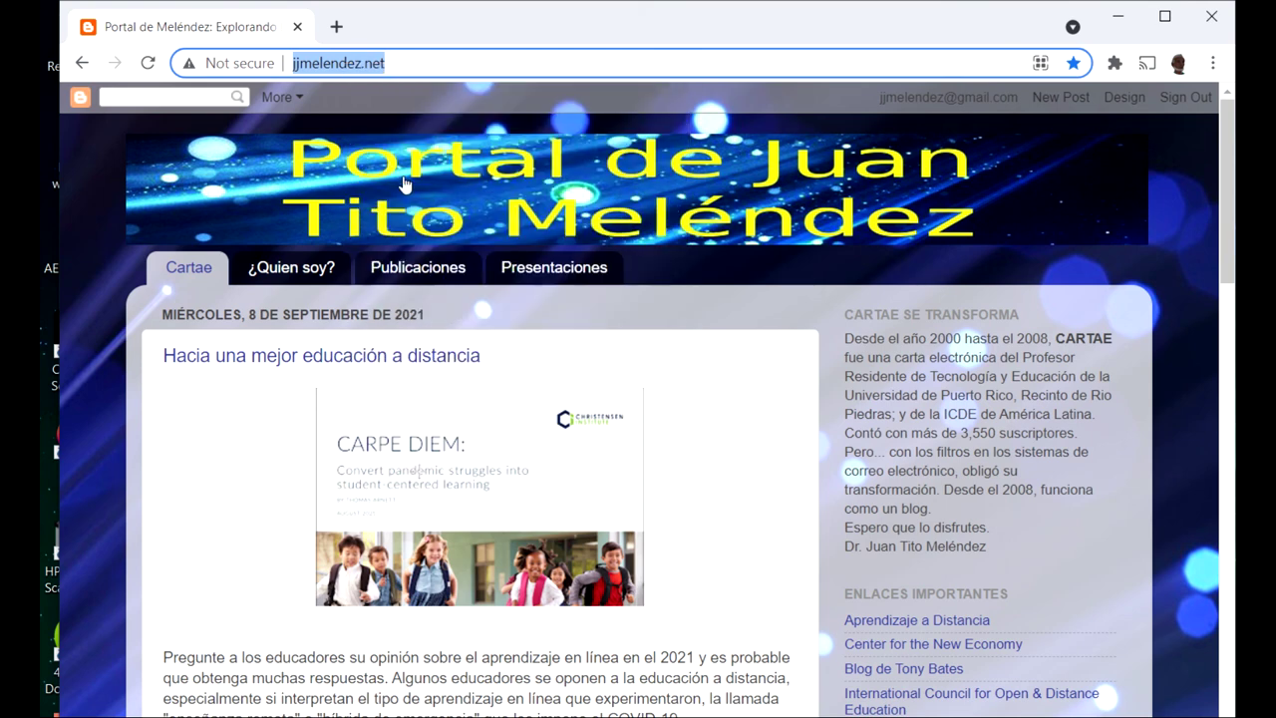